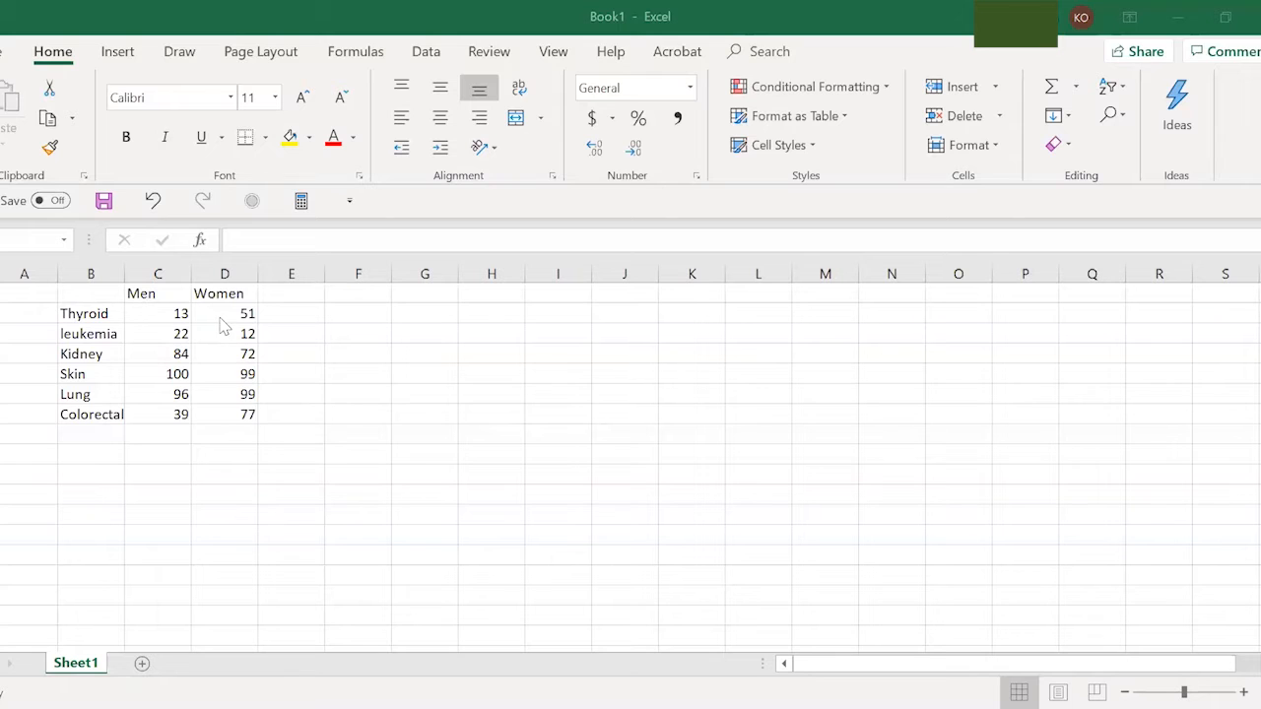
- Insert a recommended Clustered Bar chart from the cancer data for men and women in cells B3:D9
left_click(89, 317)
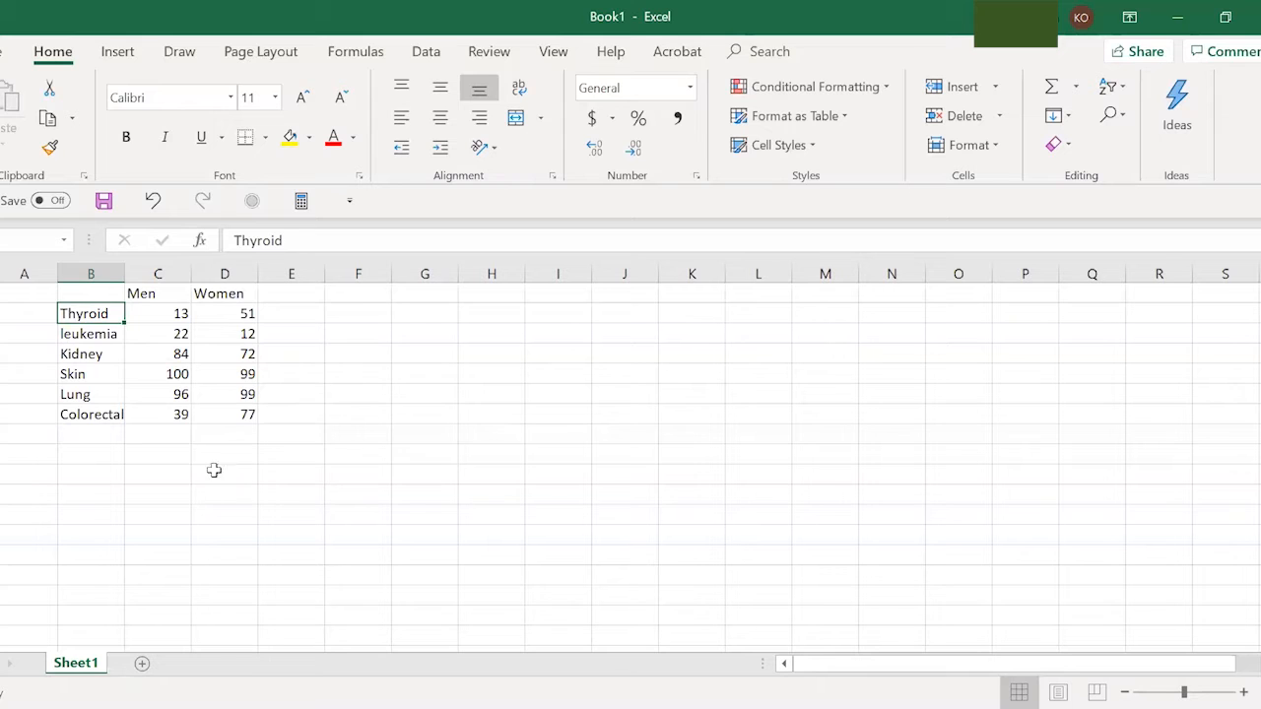
left_click(164, 470)
left_click_drag(95, 296, 223, 413)
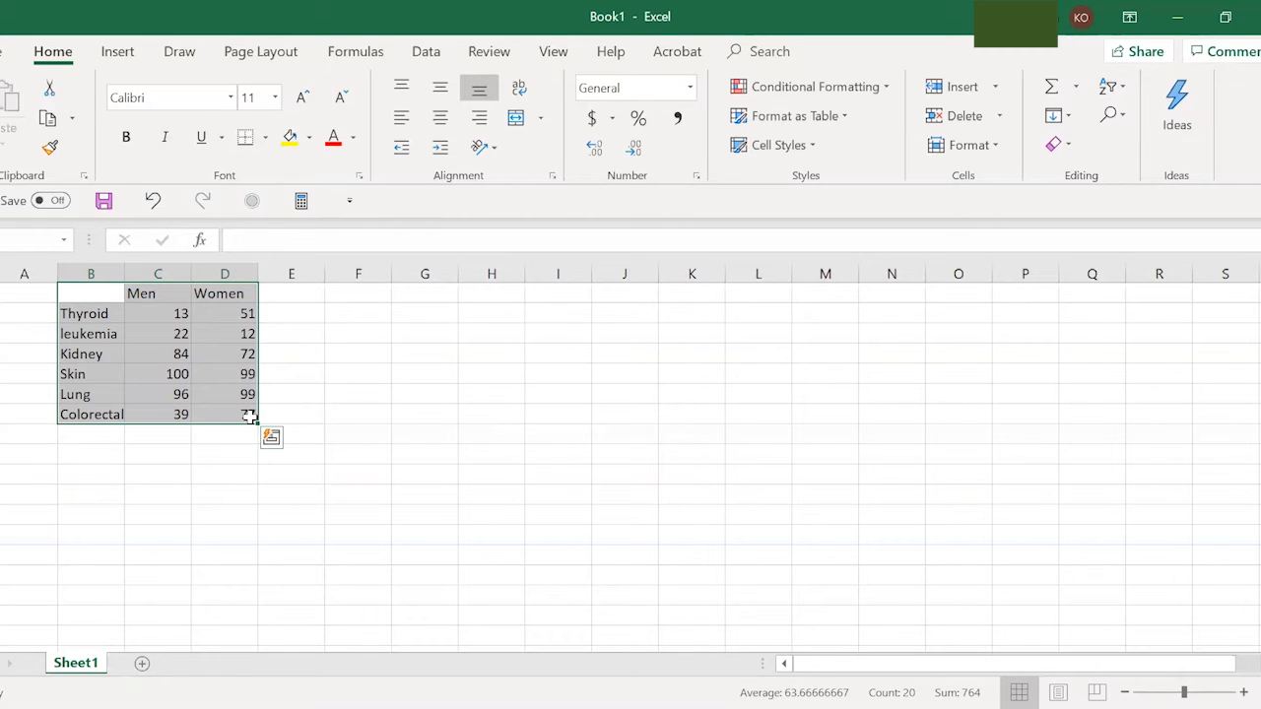
left_click(116, 55)
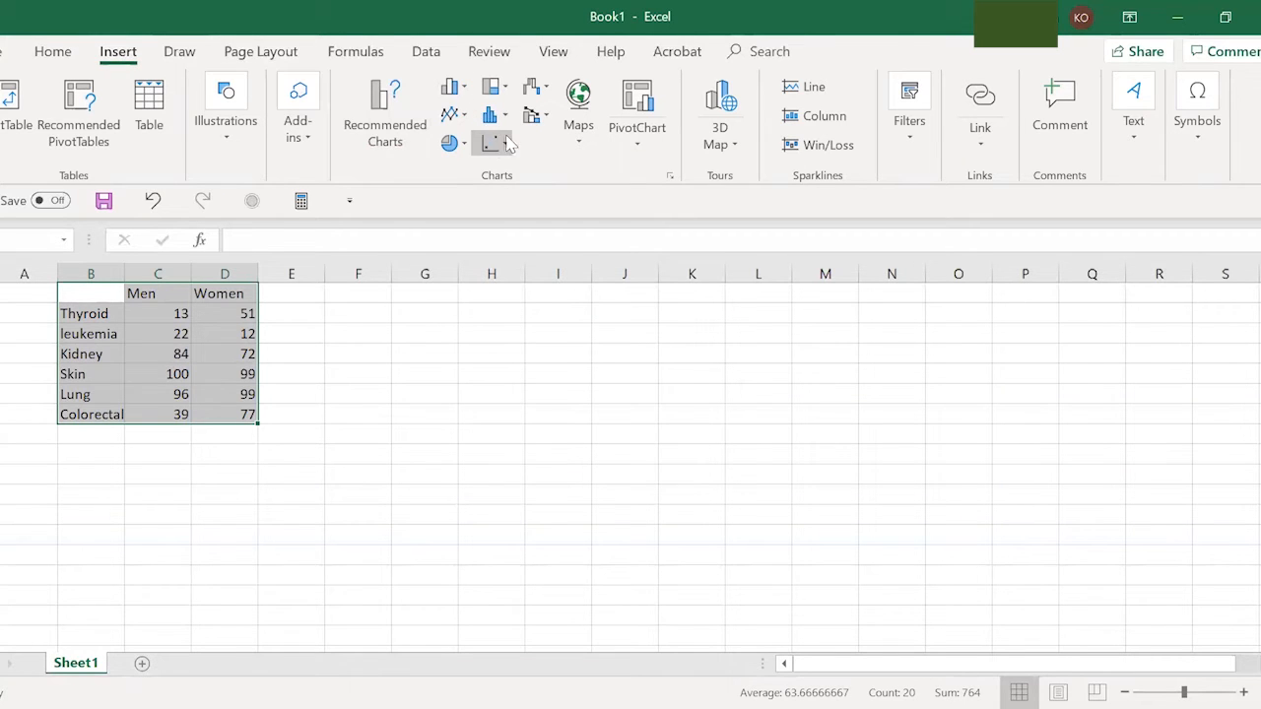
left_click(373, 126)
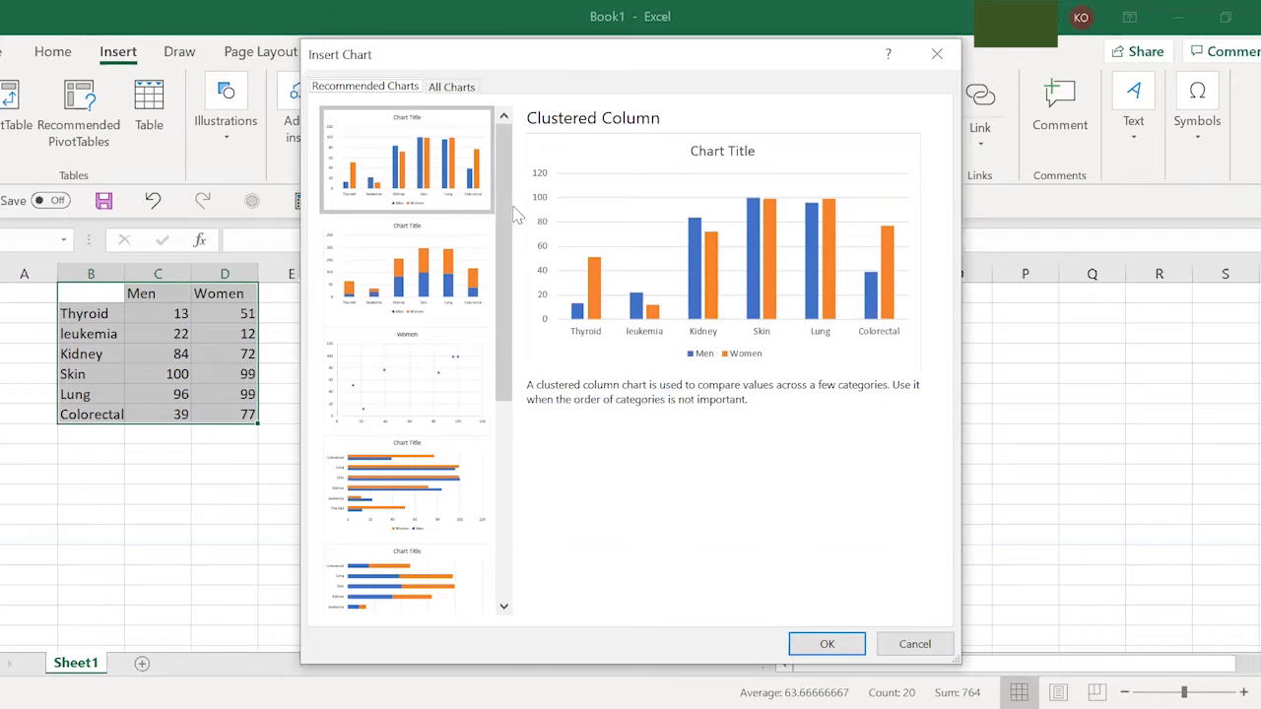
scroll(511, 240, "down", 1)
left_click_drag(511, 239, 512, 324)
left_click(414, 282)
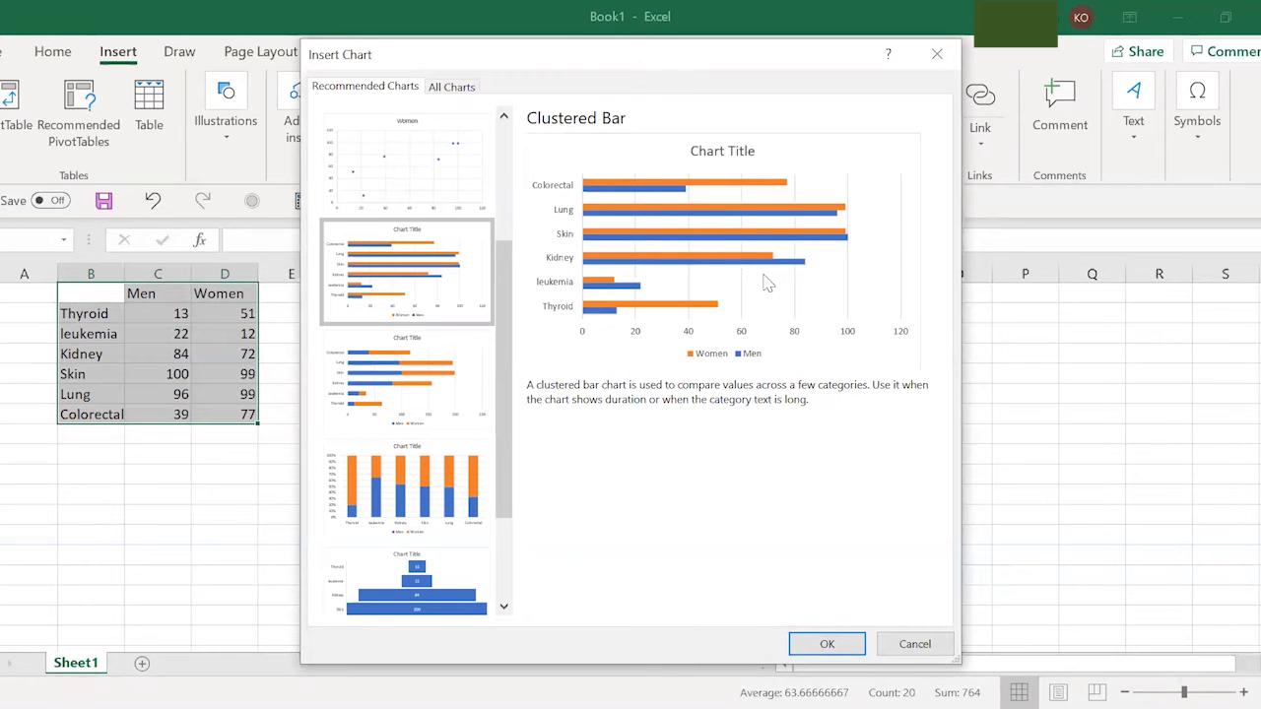
left_click(829, 645)
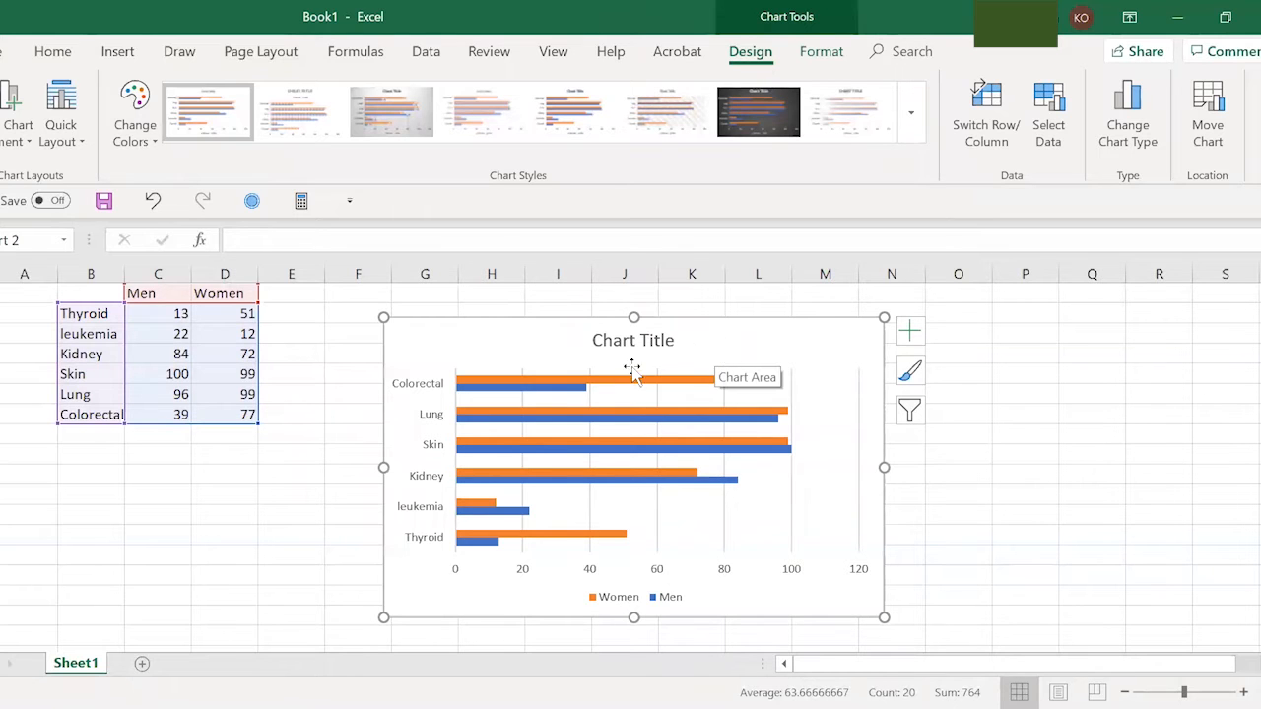
- Replace the placeholder chart title with "Distribution of cancer among men and women"
left_click(667, 342)
left_click(675, 340)
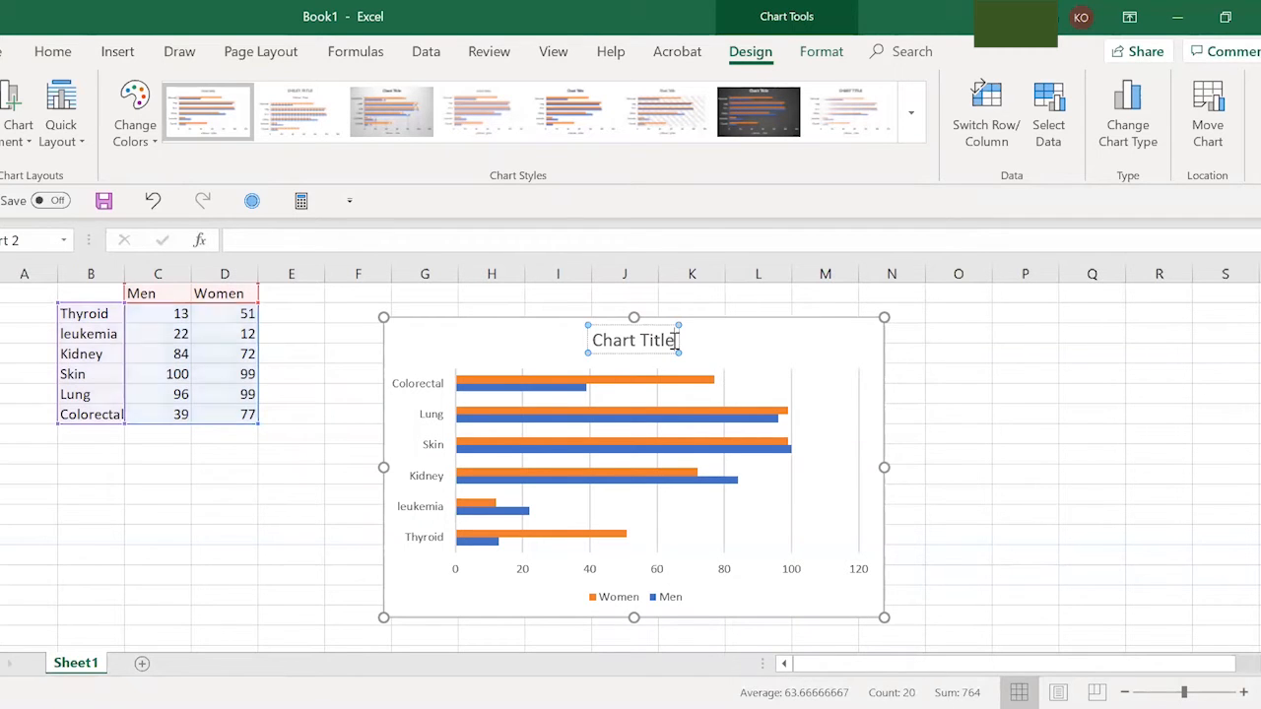
key("BackSpace")
key("BackSpace")
key("BackSpace")
key("BackSpace")
key("BackSpace")
key("BackSpace")
key("BackSpace")
key("BackSpace")
key("BackSpace")
key("BackSpace")
key("BackSpace")
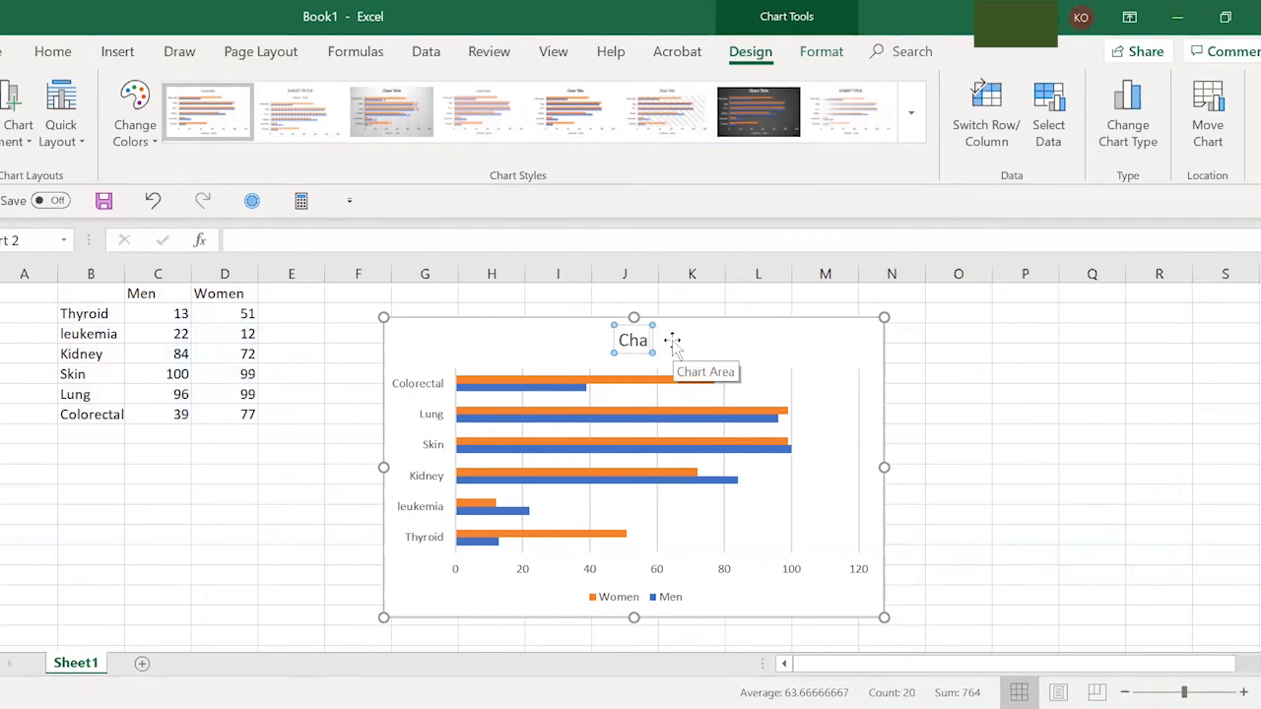
type("DF")
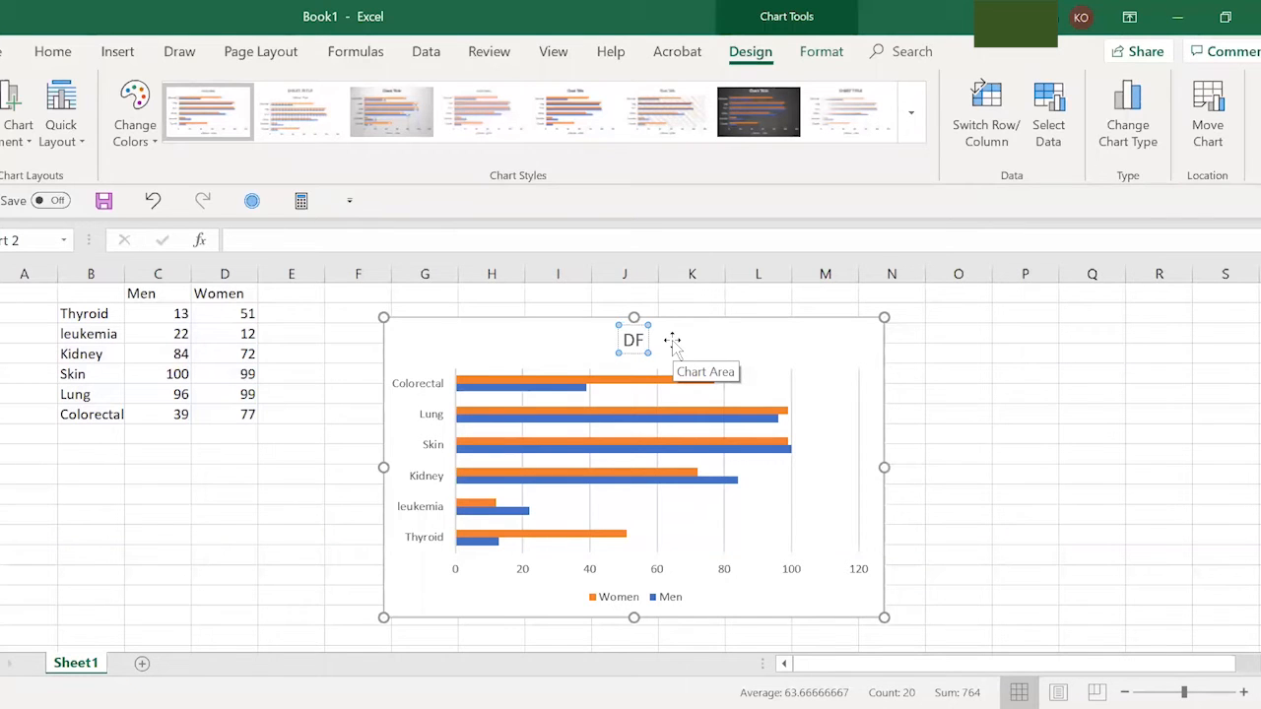
key("BackSpace")
type("is")
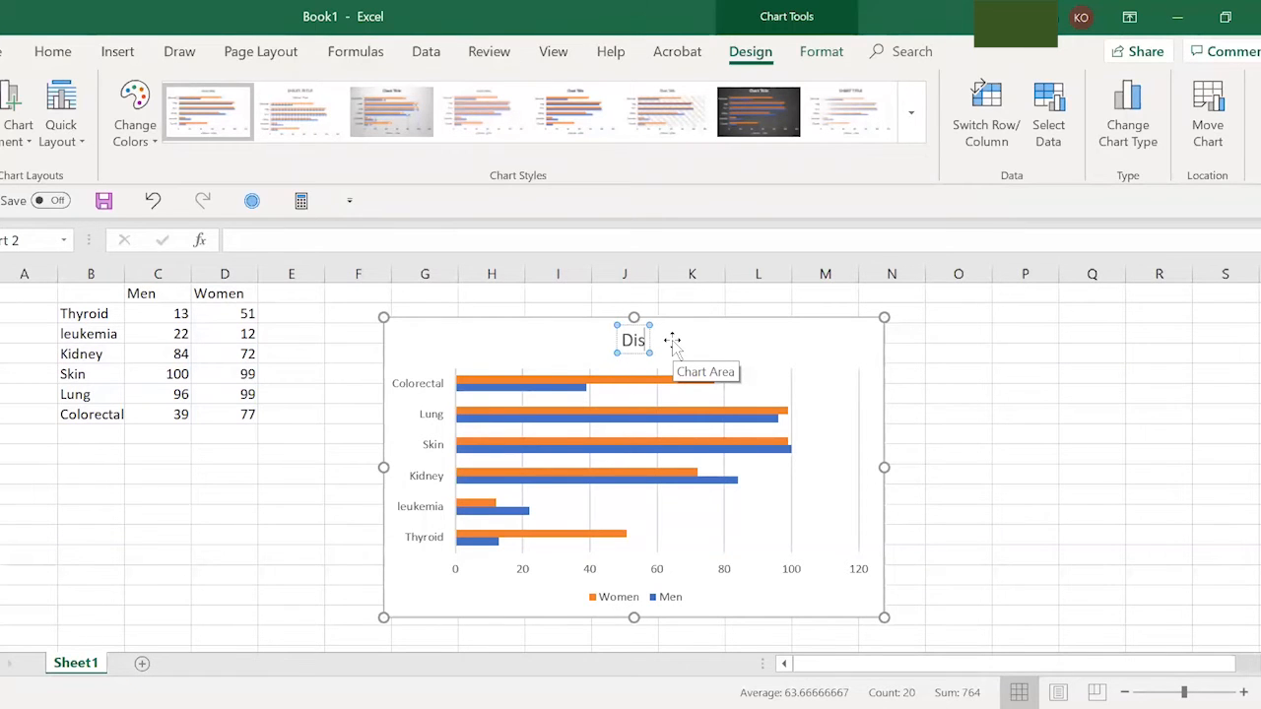
type("tribution")
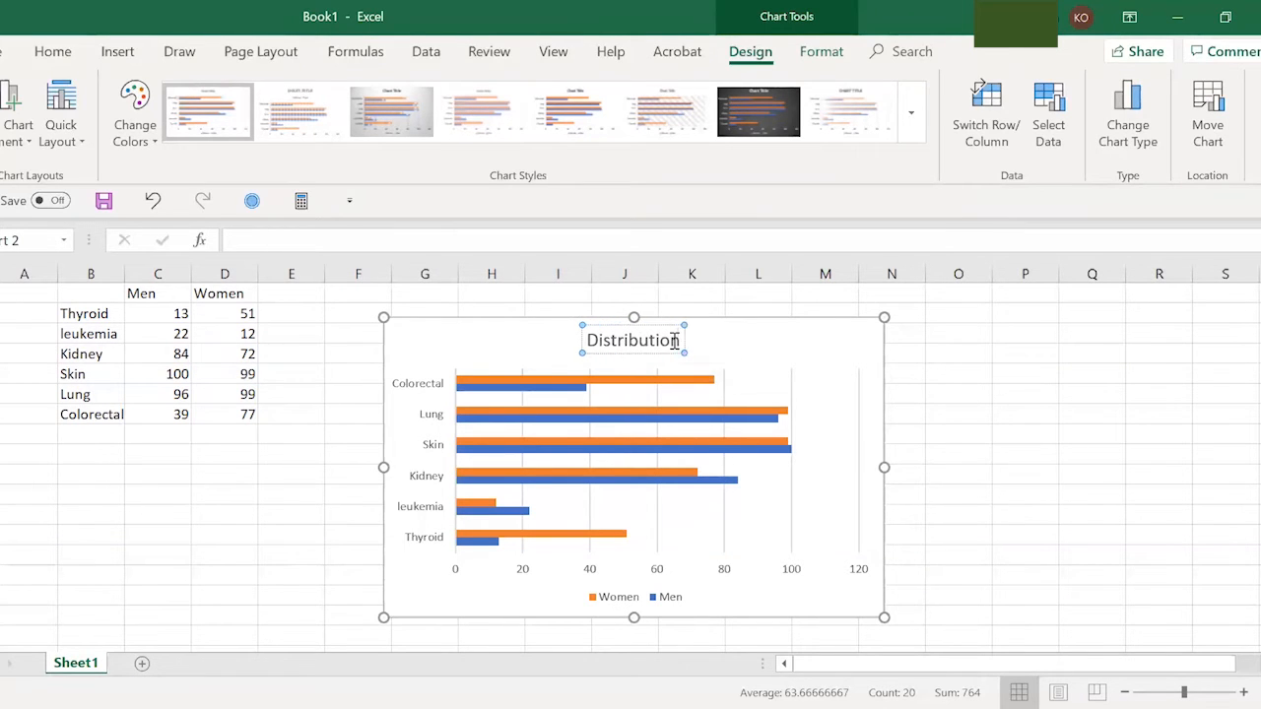
type(" of cancer")
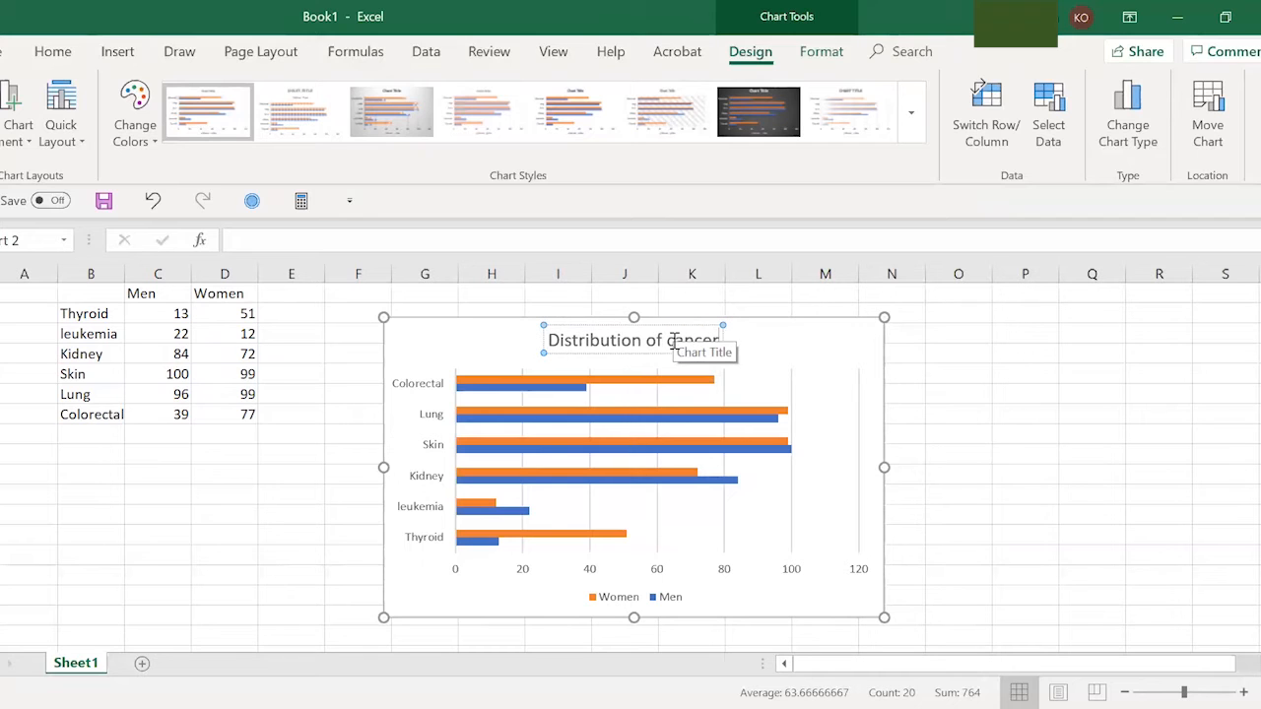
type(" among men and women")
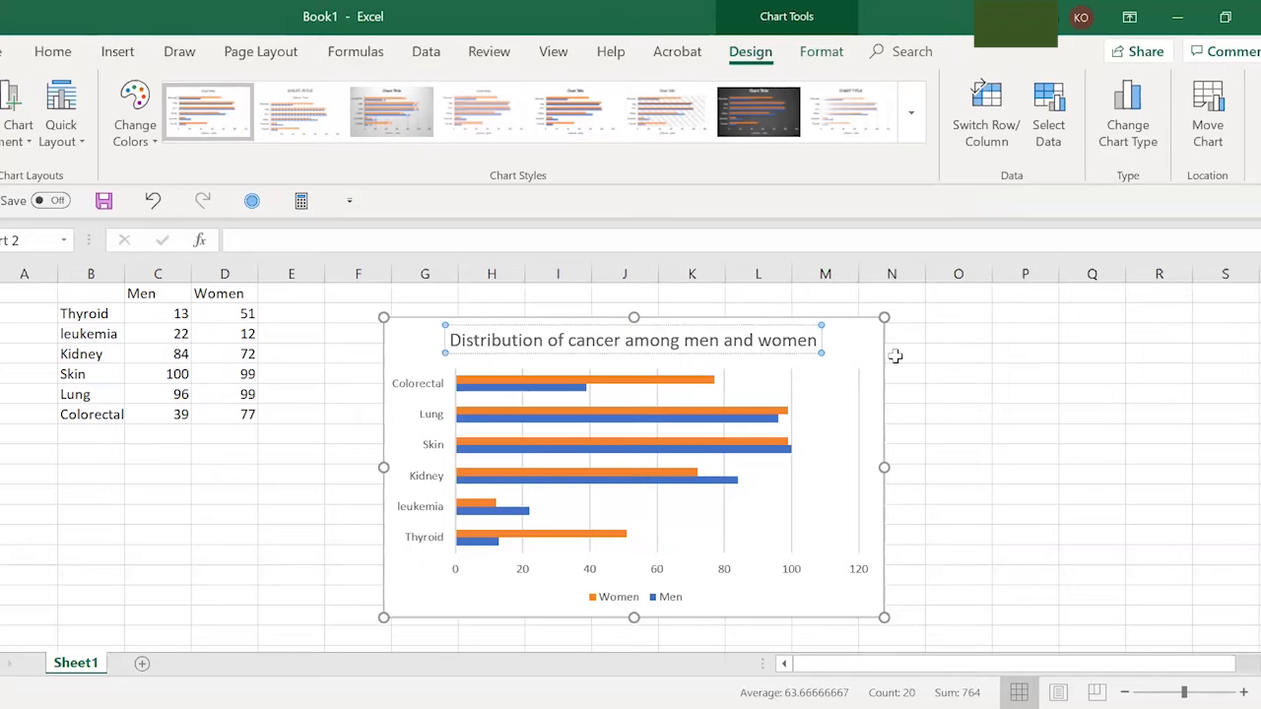
- Add "(percentages)" to the end of the chart title and format that word in italics at font size 10
type("(percentages)")
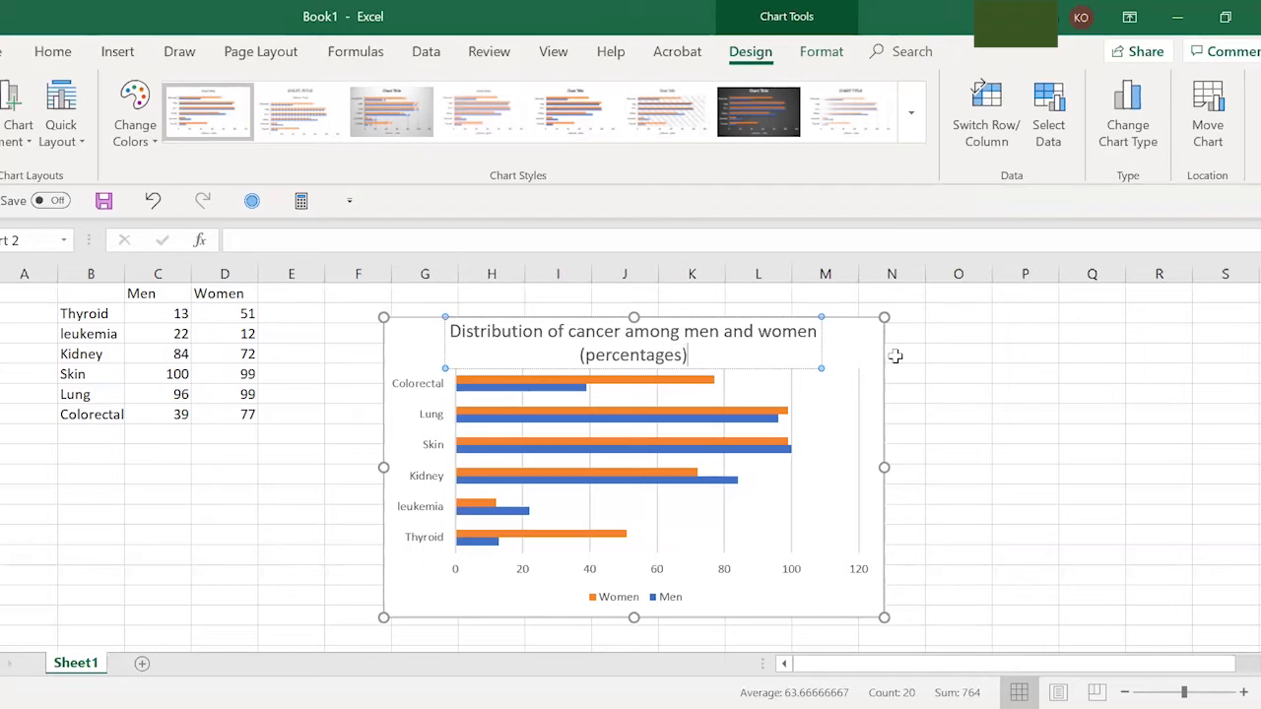
left_click_drag(686, 356, 569, 359)
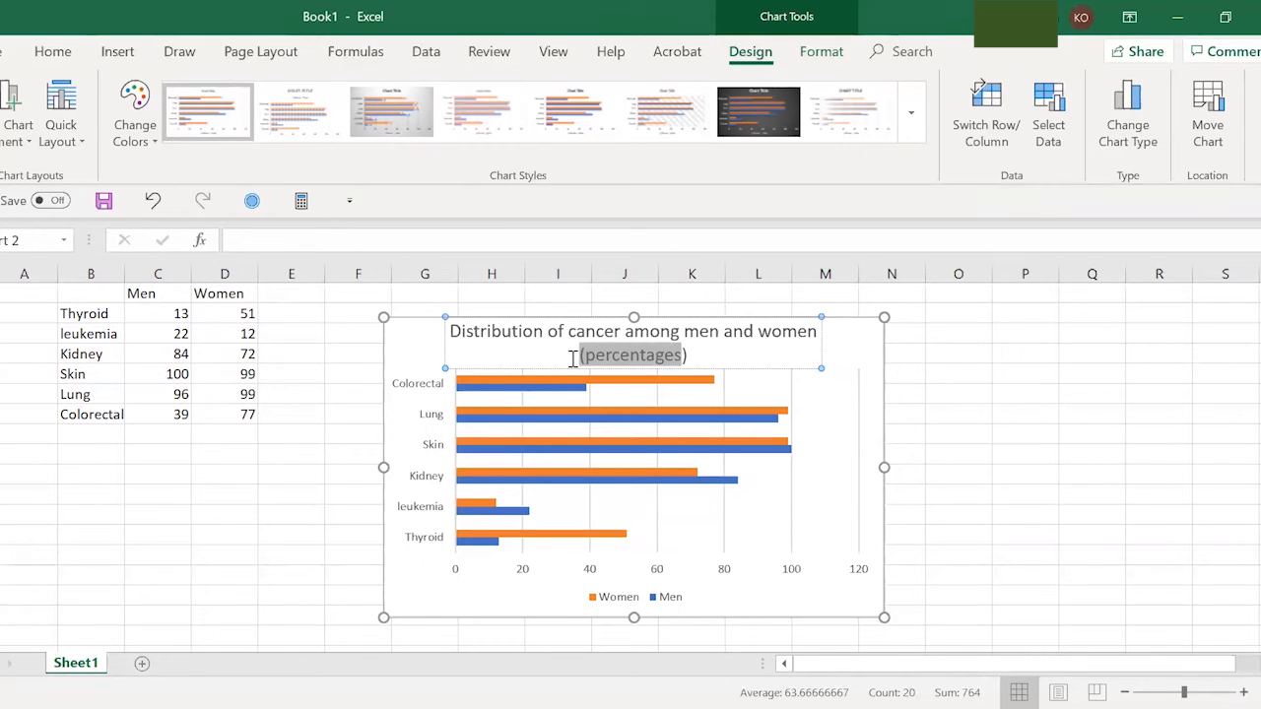
left_click_drag(686, 355, 578, 356)
left_click(607, 325)
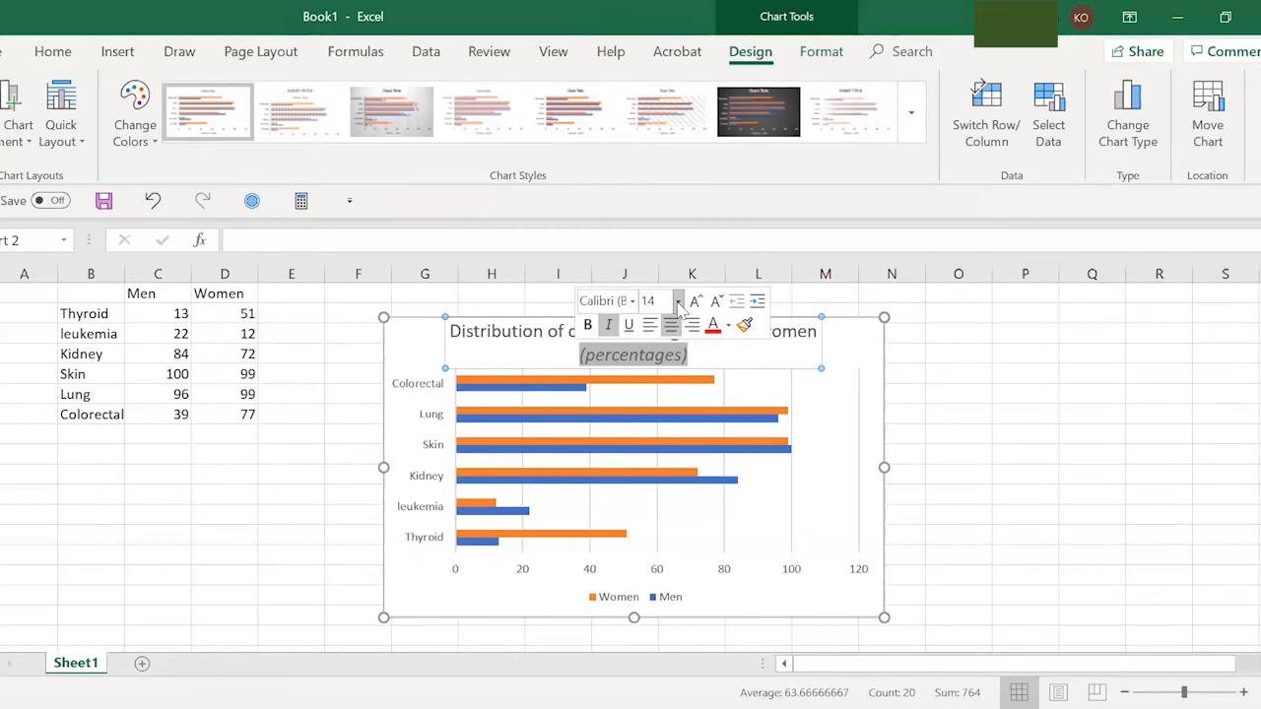
left_click(679, 302)
left_click(652, 361)
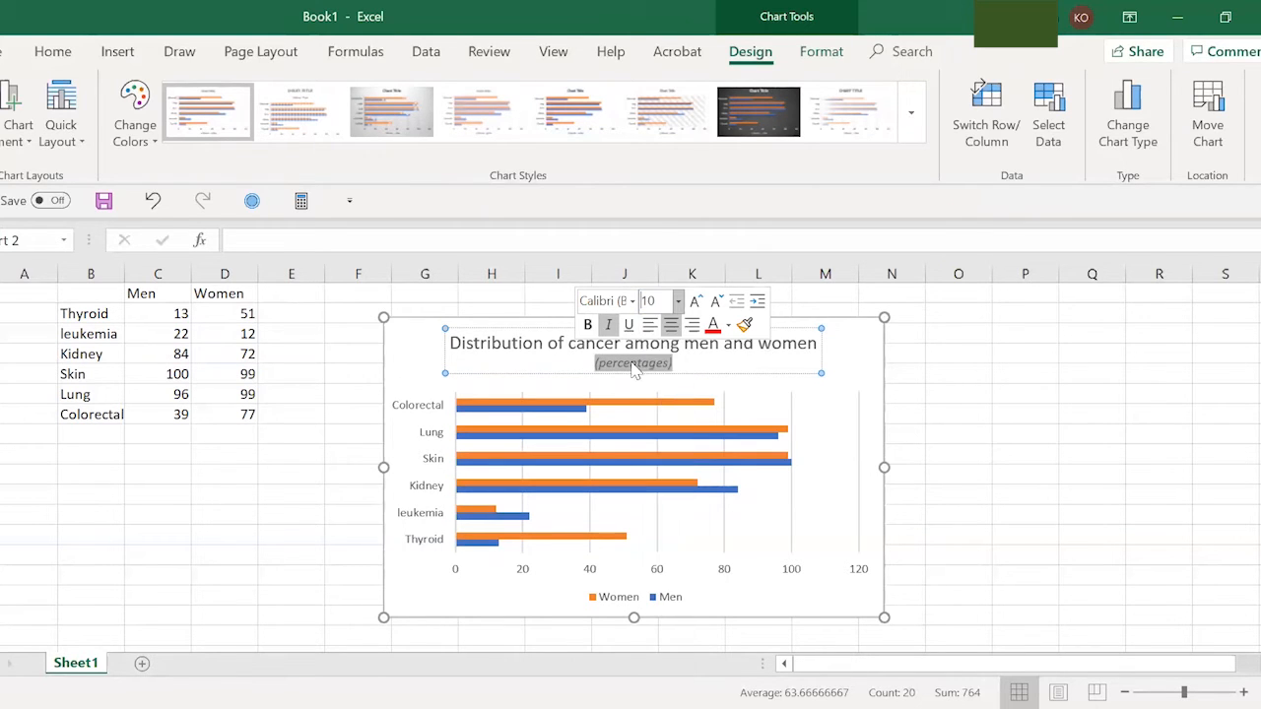
left_click(710, 361)
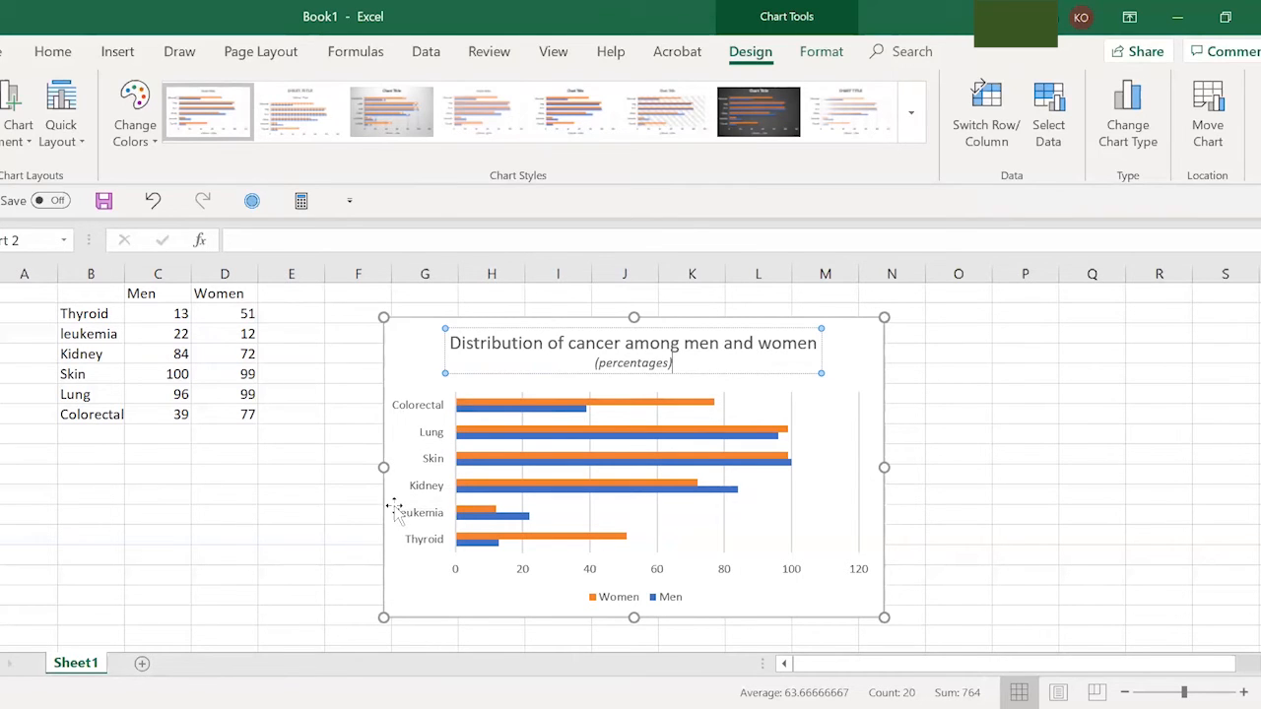
left_click(996, 428)
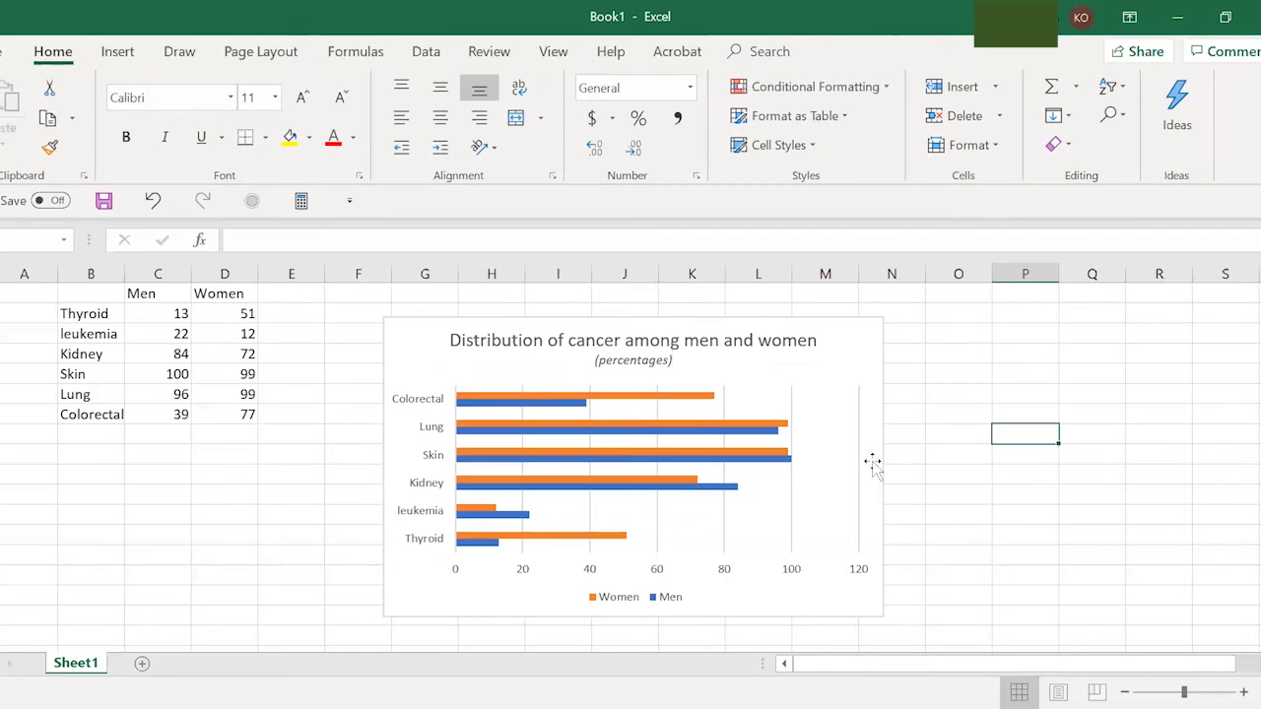
- Delete the vertical gridlines from the bar chart
left_click(726, 532)
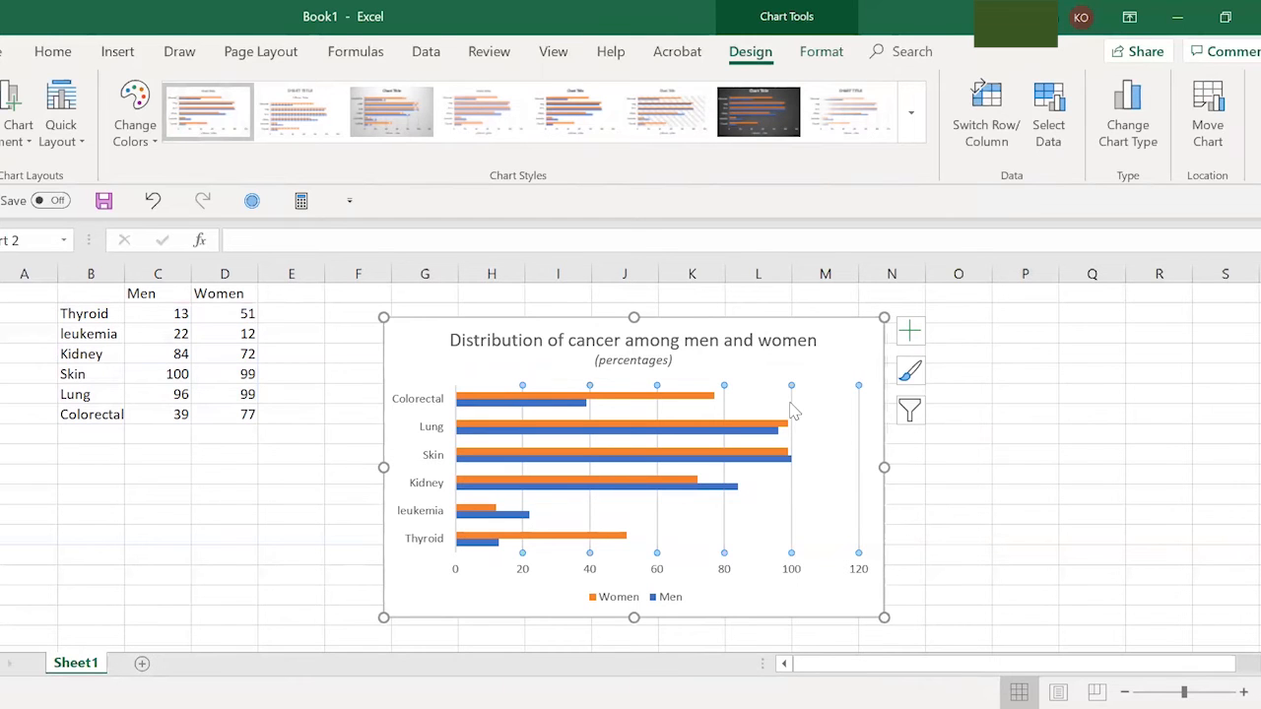
left_click(870, 510)
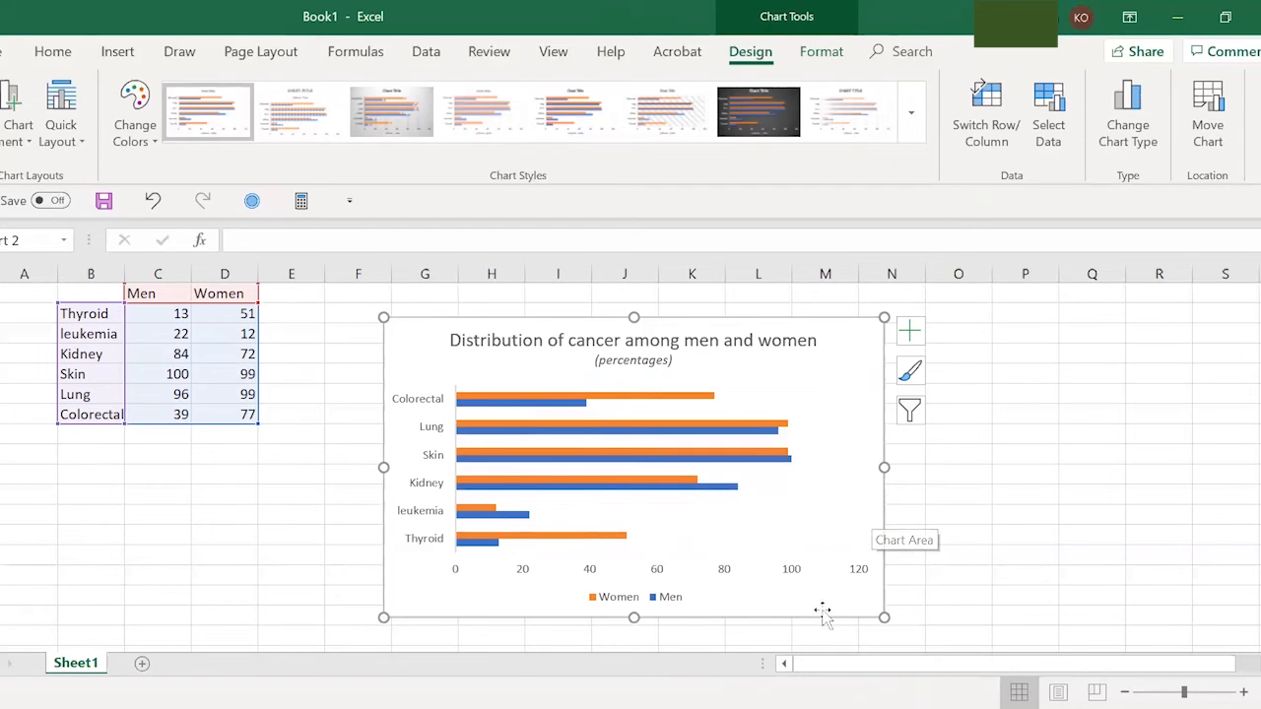
- Fill the Women series bars with White, Background 1, Darker 25% and give them a darker gray outline
left_click(678, 402)
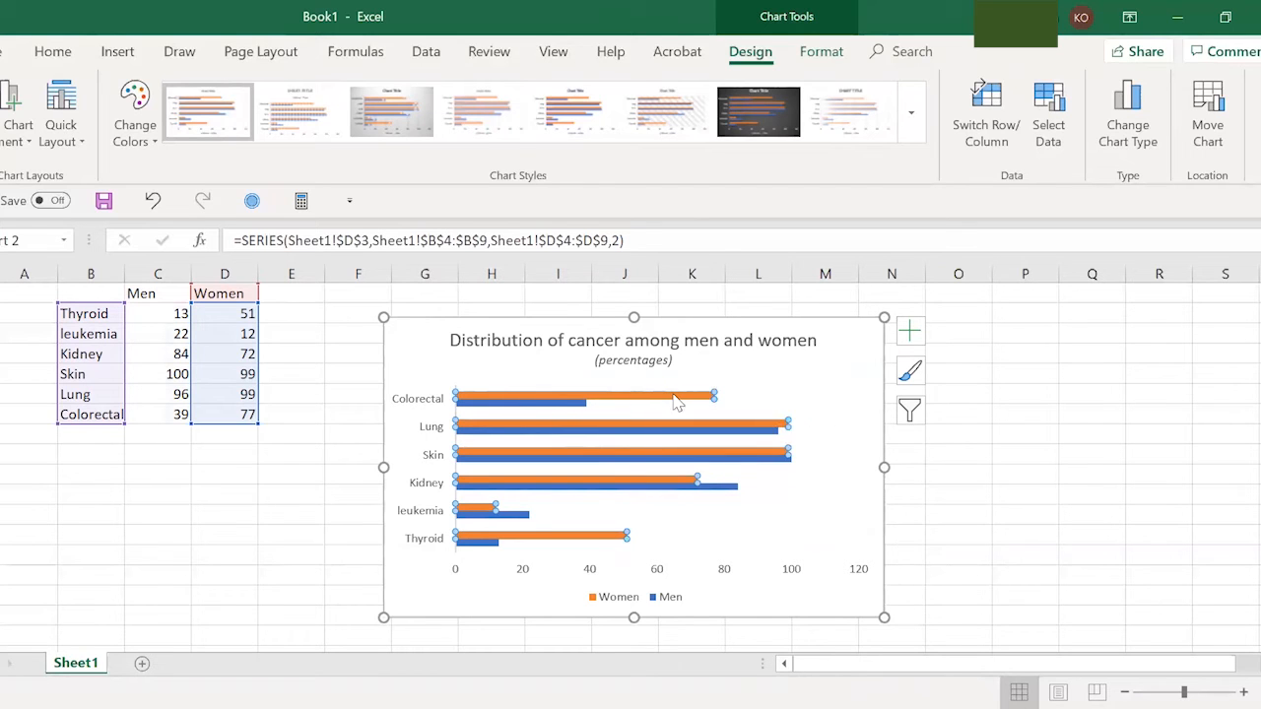
left_click(775, 401)
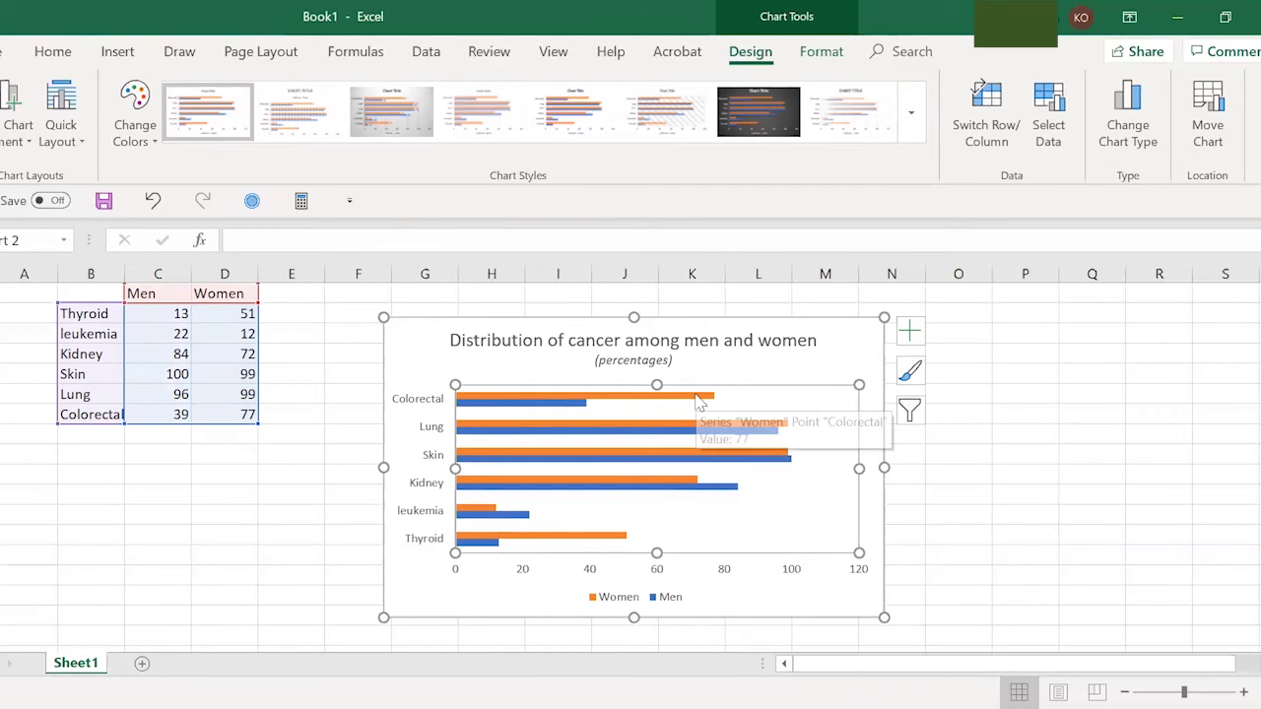
left_click(699, 397)
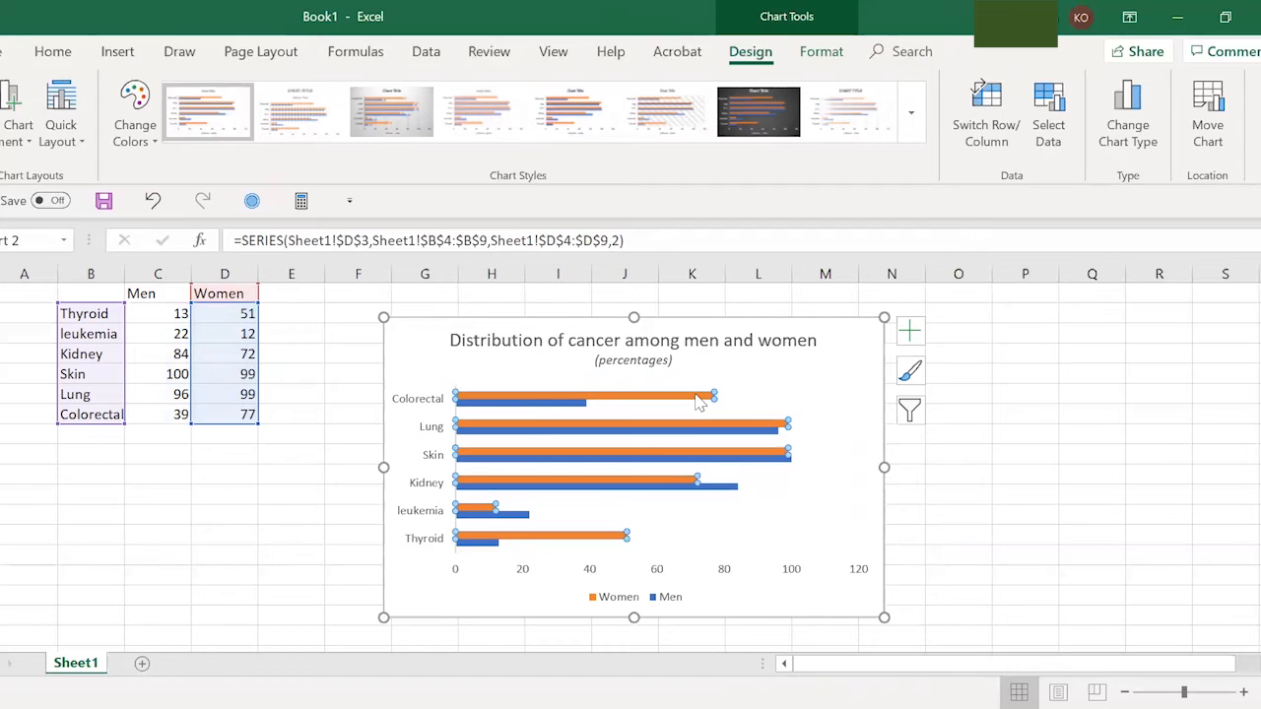
right_click(698, 400)
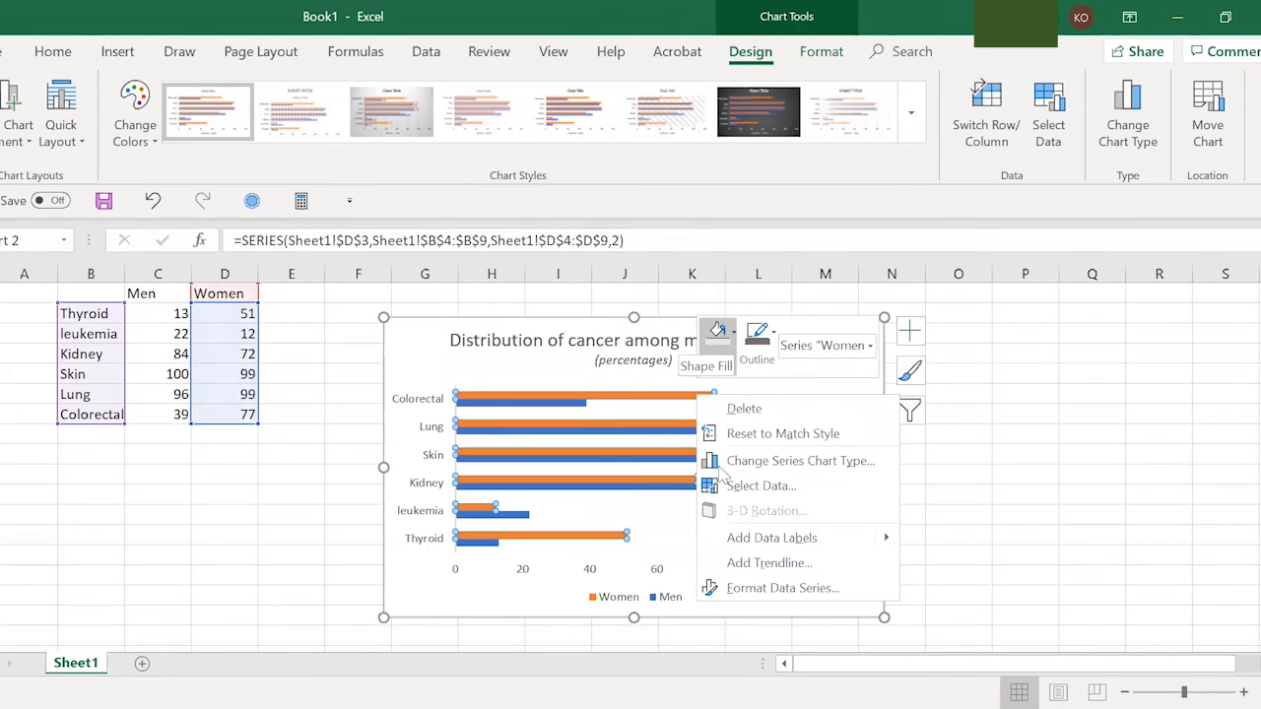
left_click(734, 333)
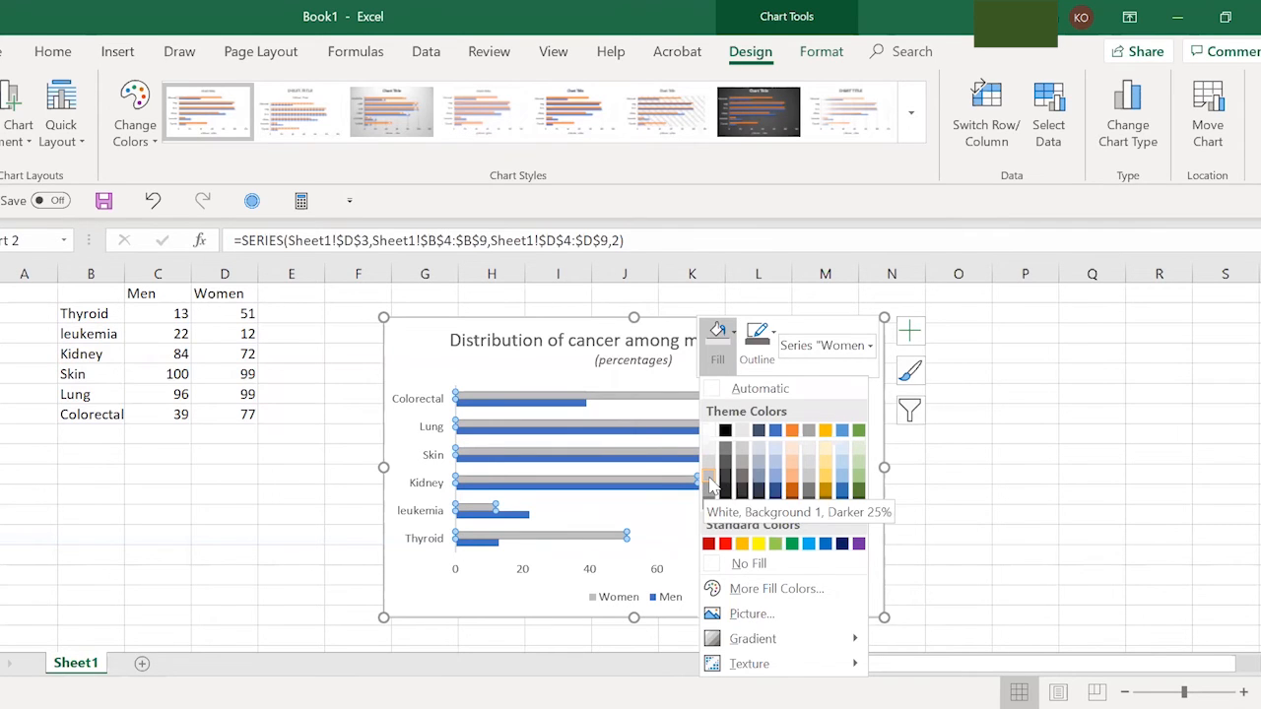
left_click(711, 483)
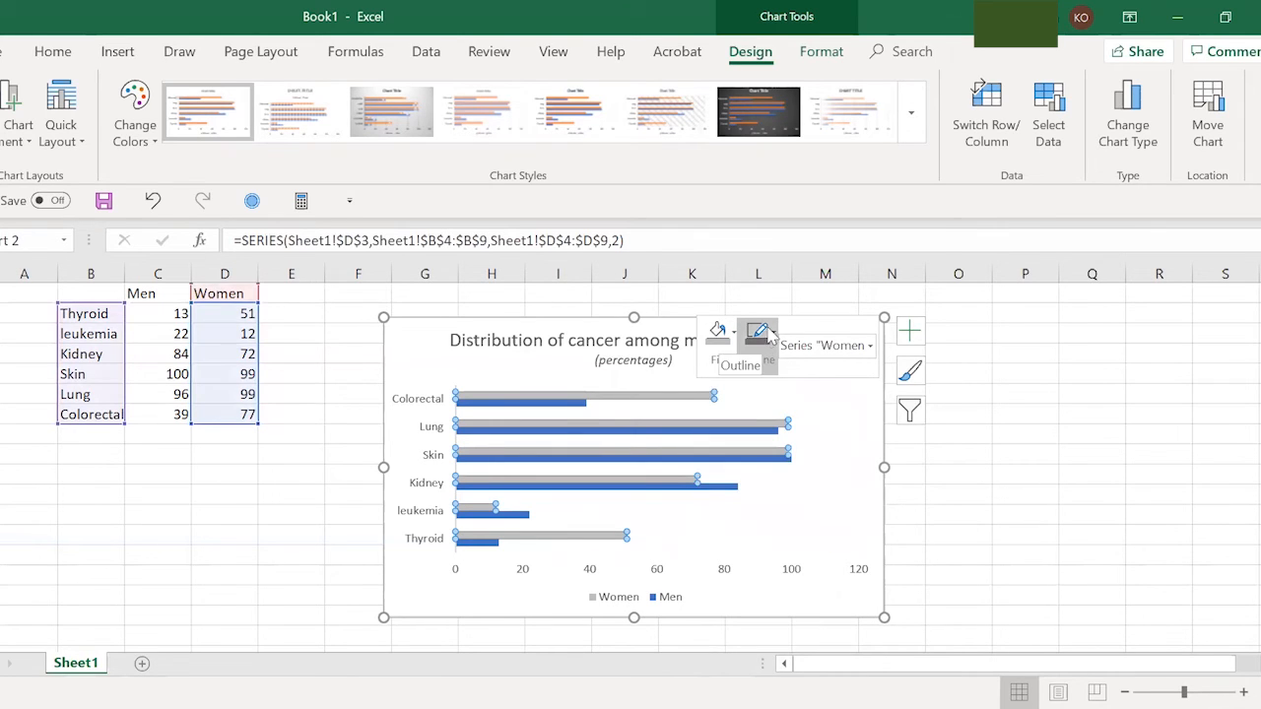
left_click(774, 336)
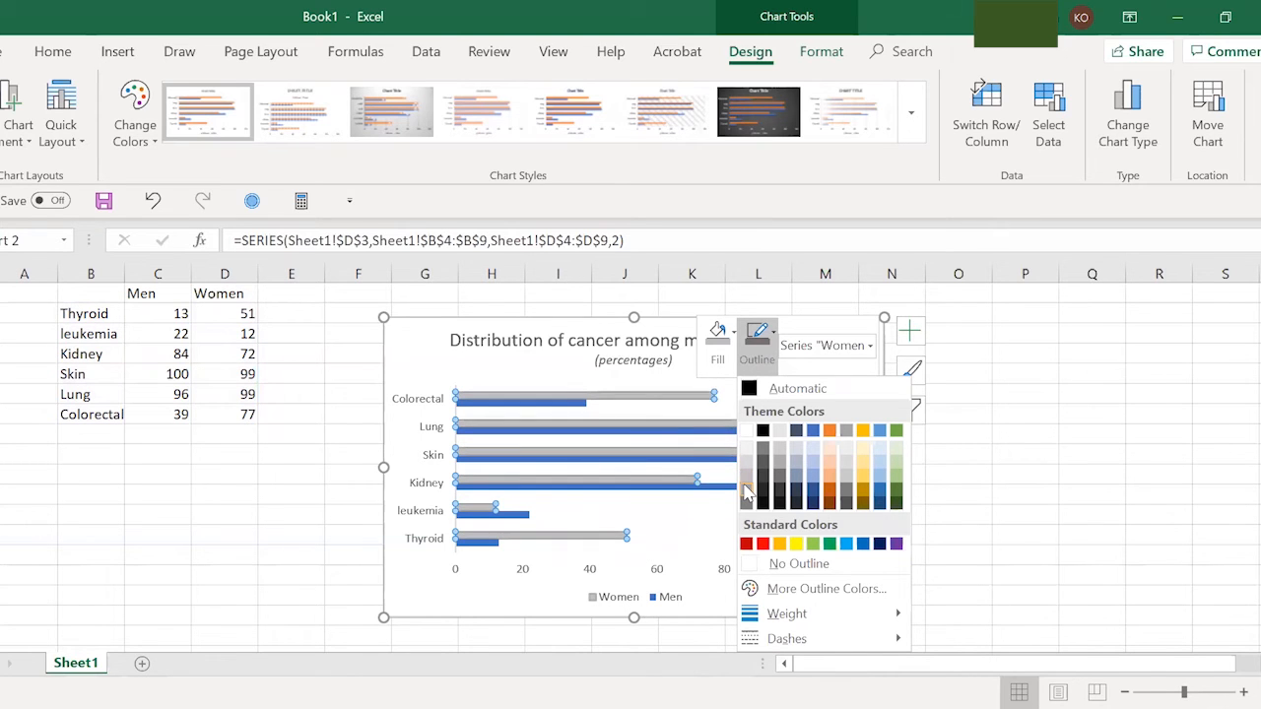
left_click(746, 493)
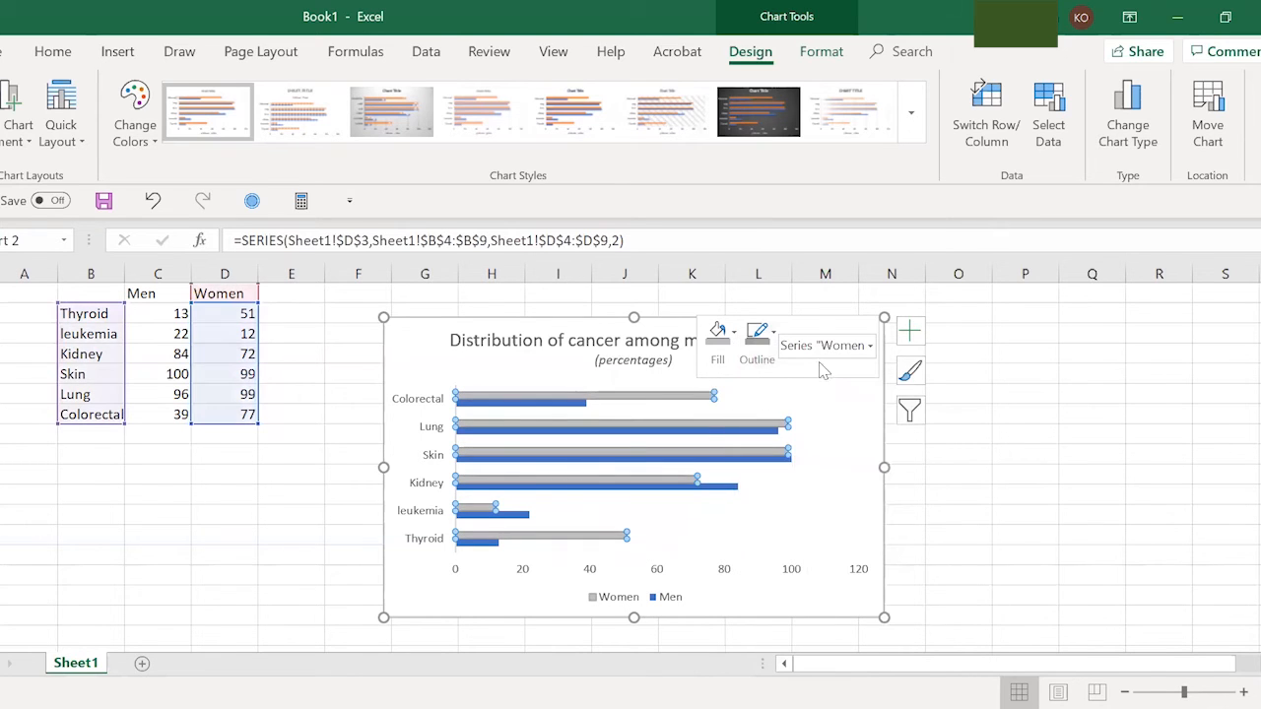
- Fill the Men series bars with Black, Text 1, Lighter 35%
left_click(579, 398)
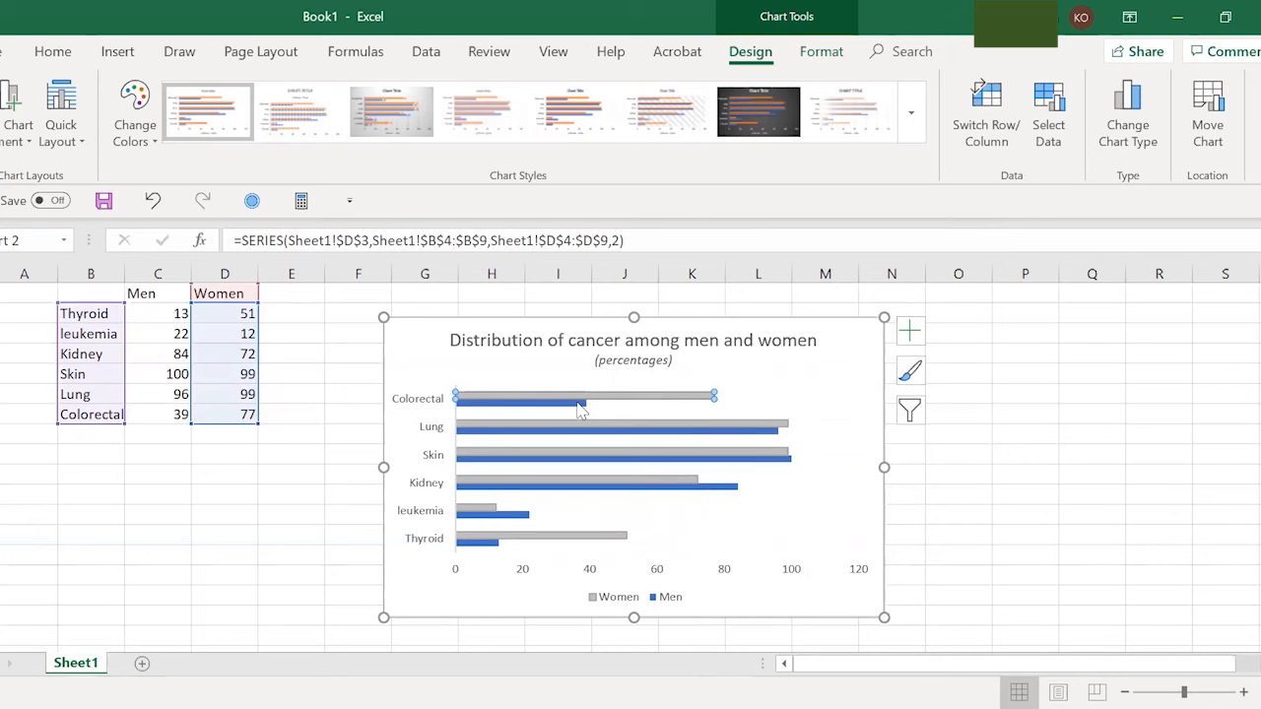
left_click(745, 375)
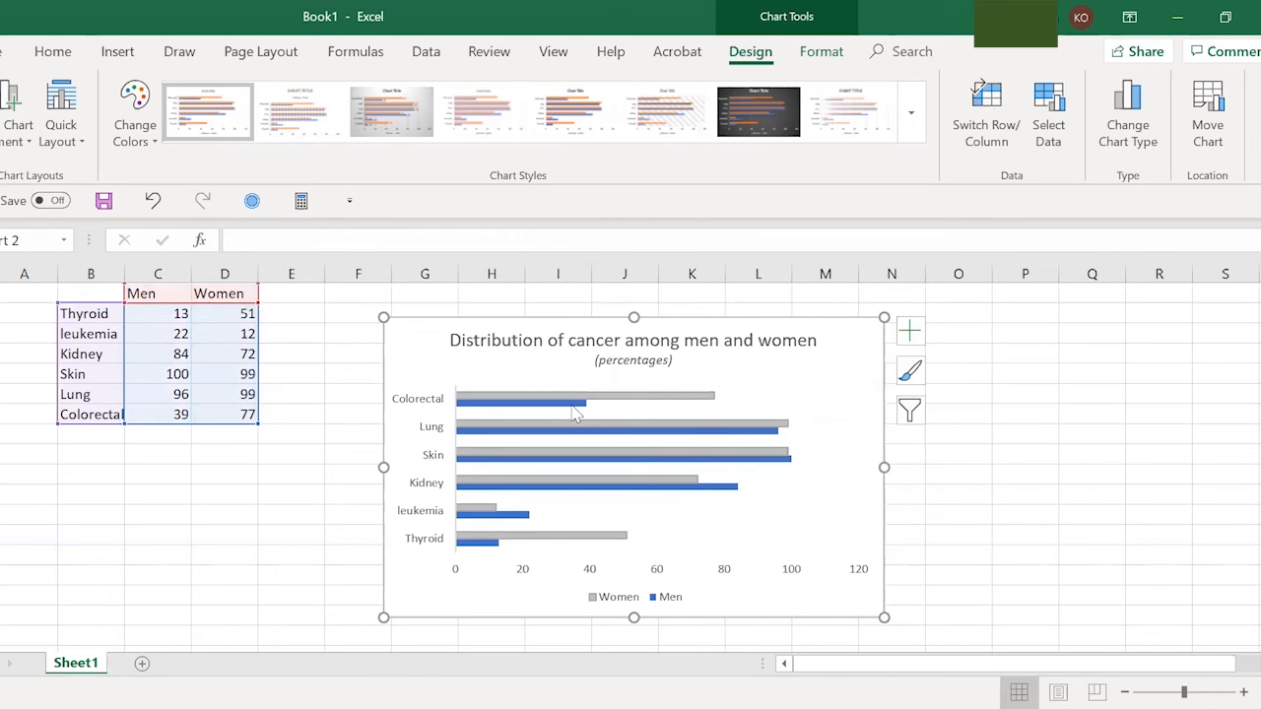
left_click(573, 406)
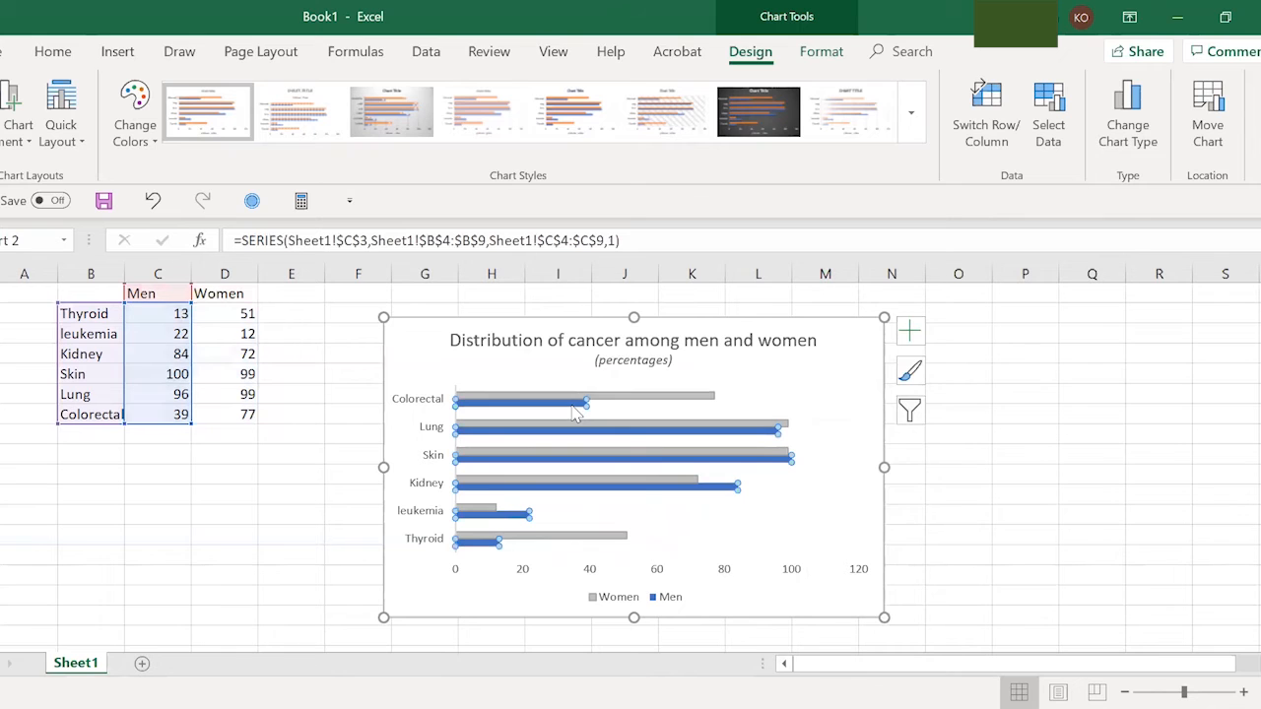
right_click(575, 414)
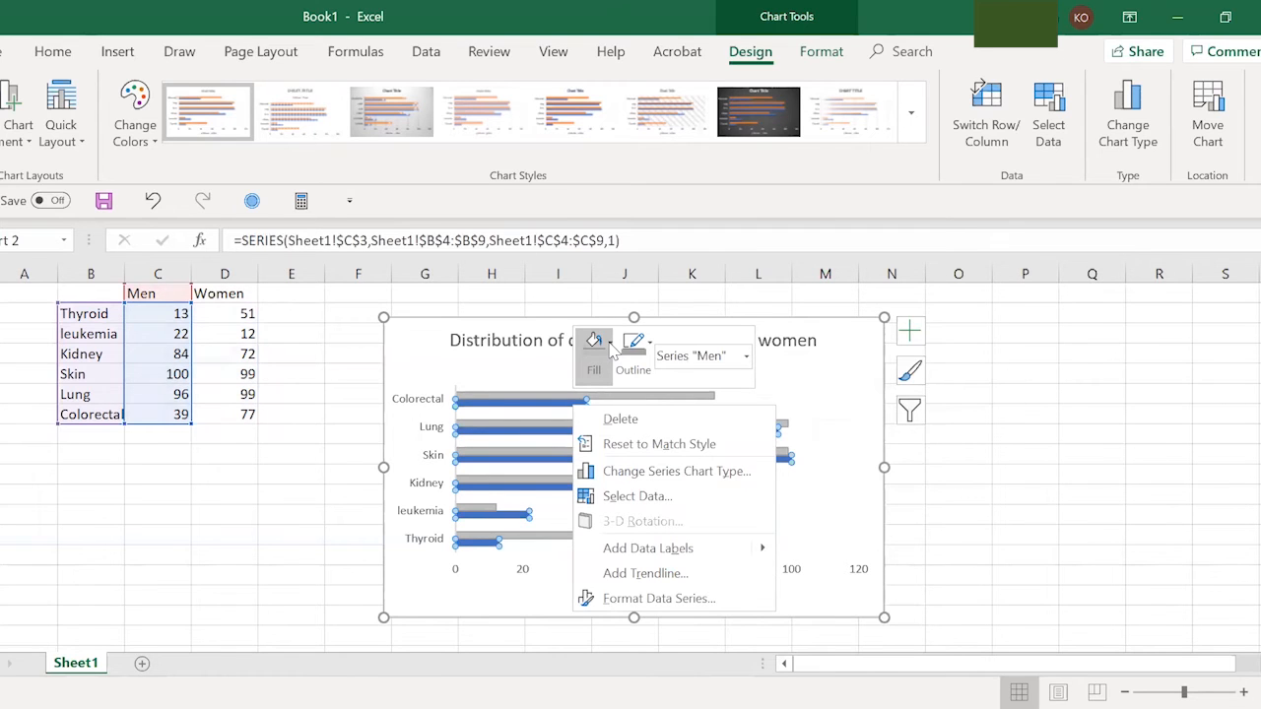
left_click(609, 344)
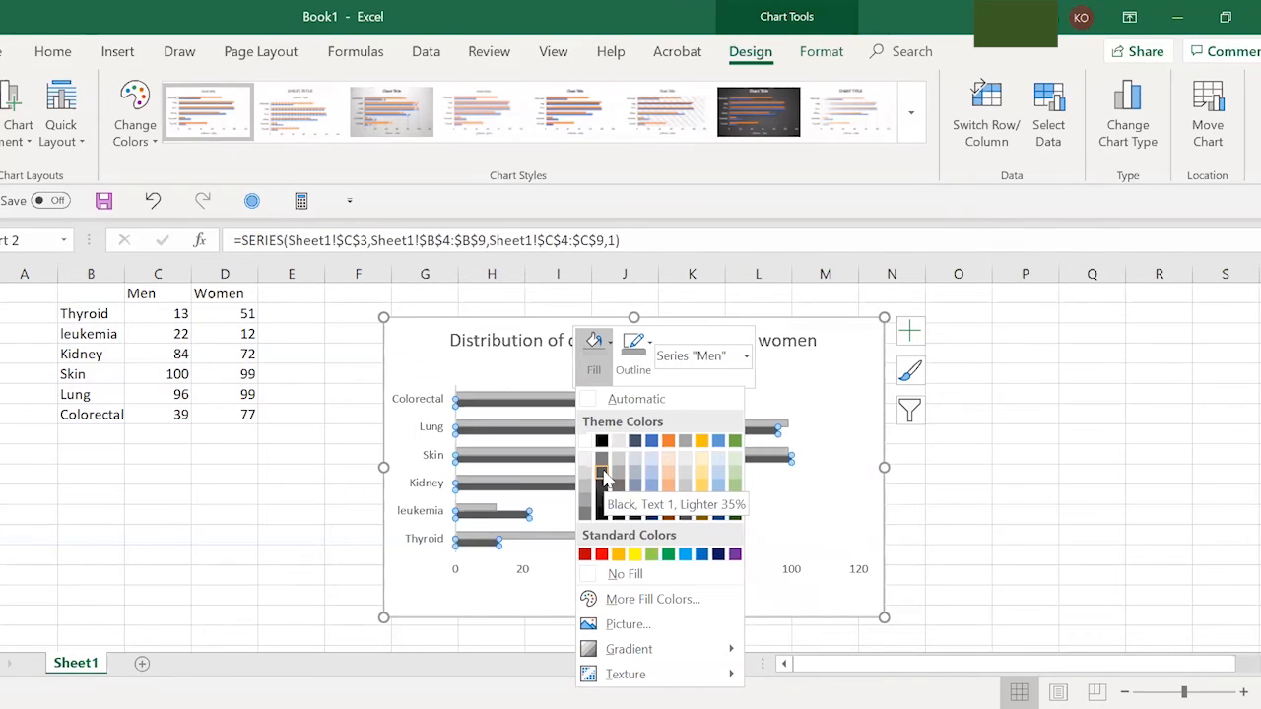
left_click(601, 479)
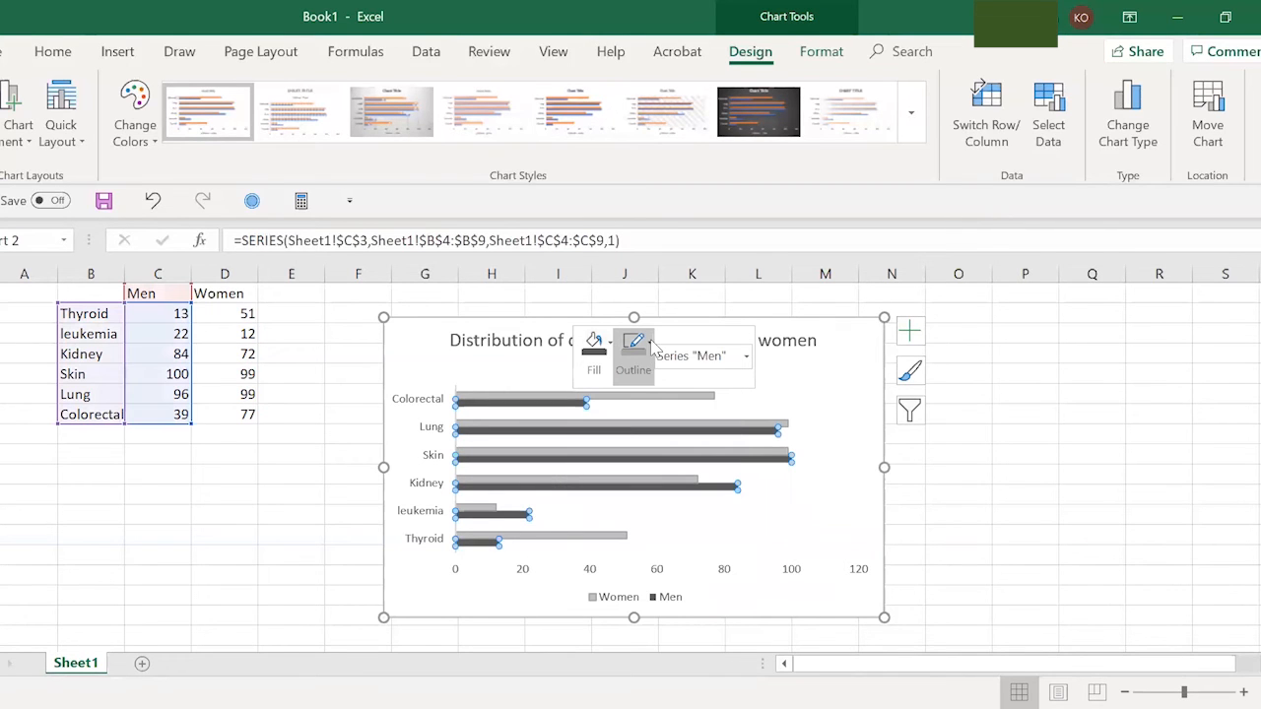
- Outline the Men series bars in the lightest theme shade of black, a medium gray
left_click(651, 343)
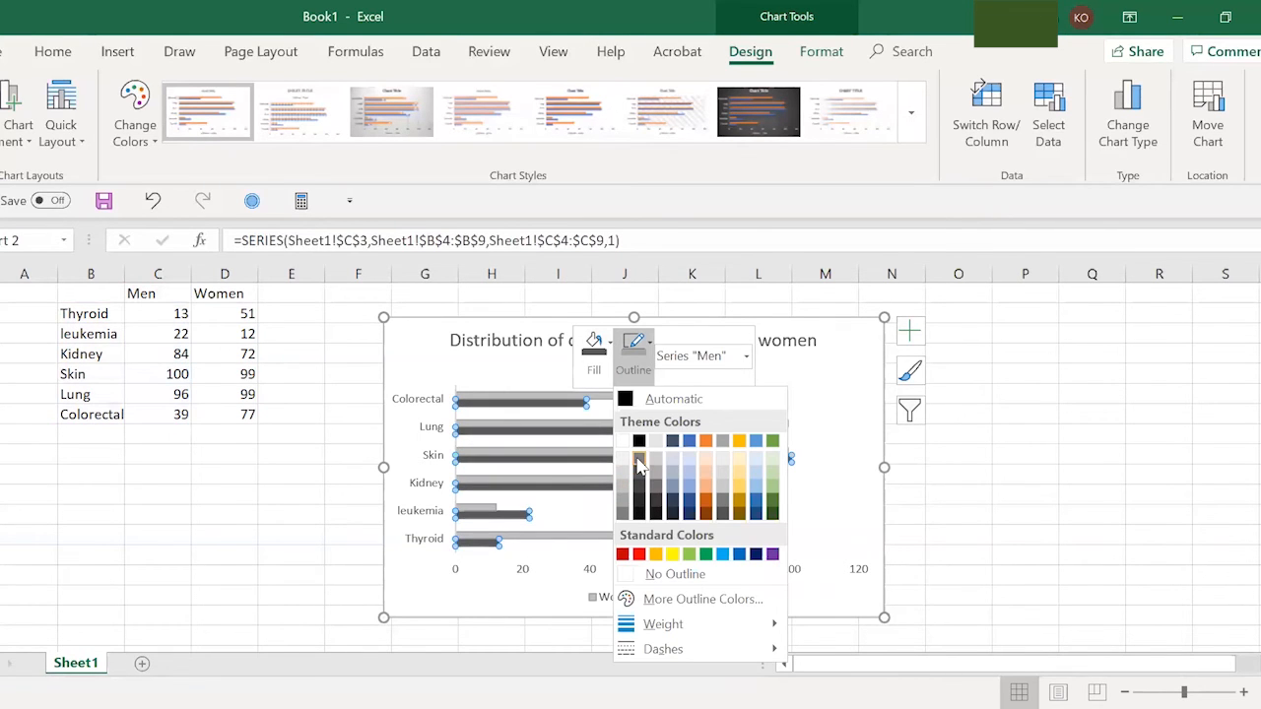
left_click(638, 463)
left_click(802, 510)
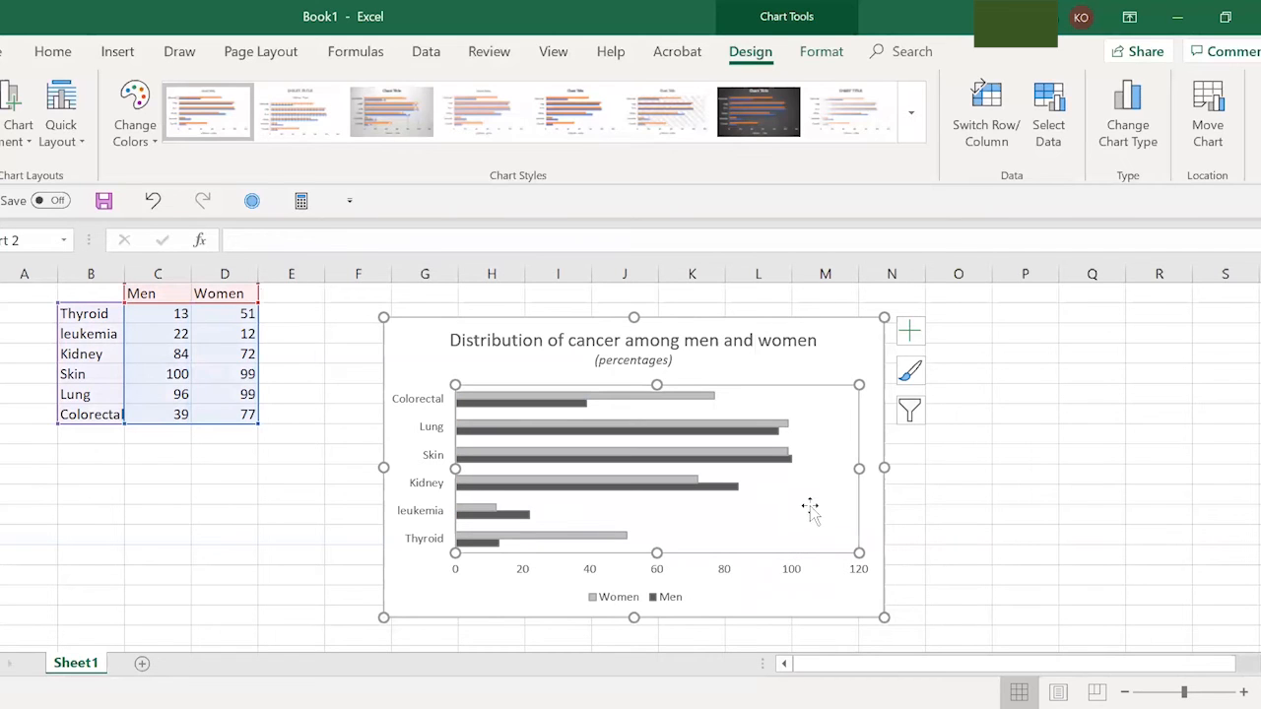
- Give the Women series bars a pattern fill of "Diagonal stripes: Wide upward" and close the series formatting
left_click(779, 427)
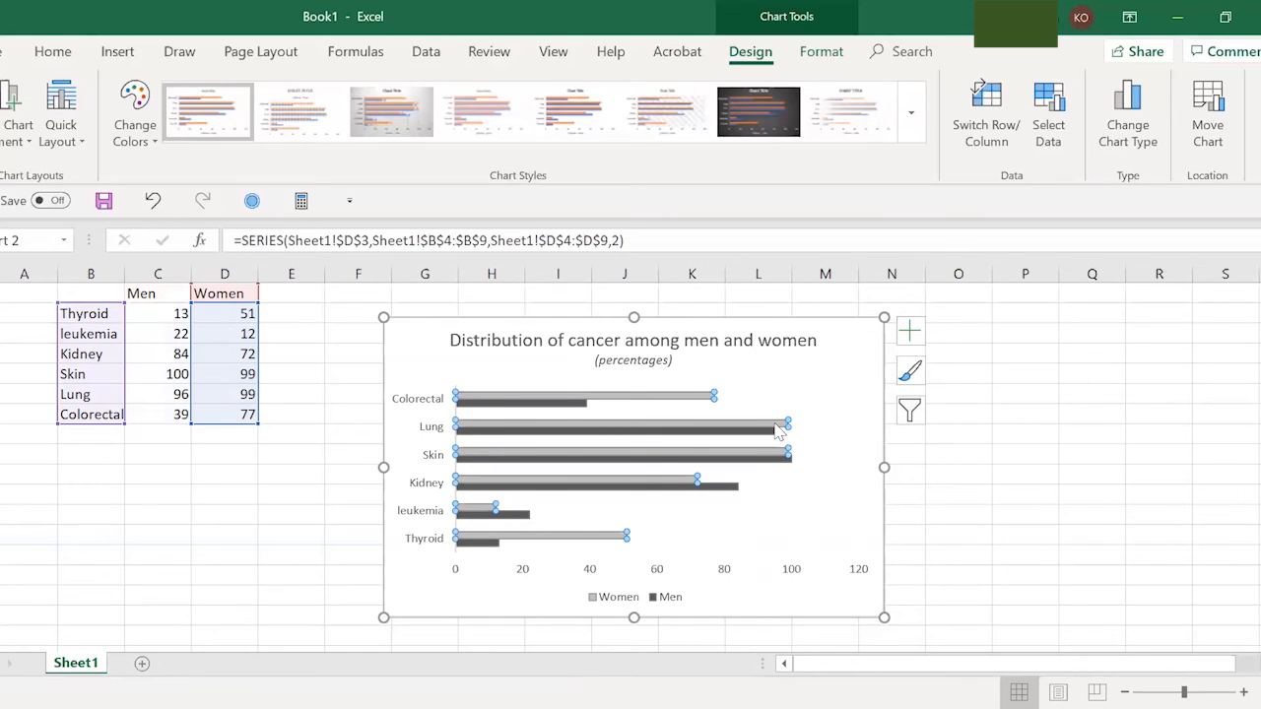
right_click(780, 427)
left_click(906, 619)
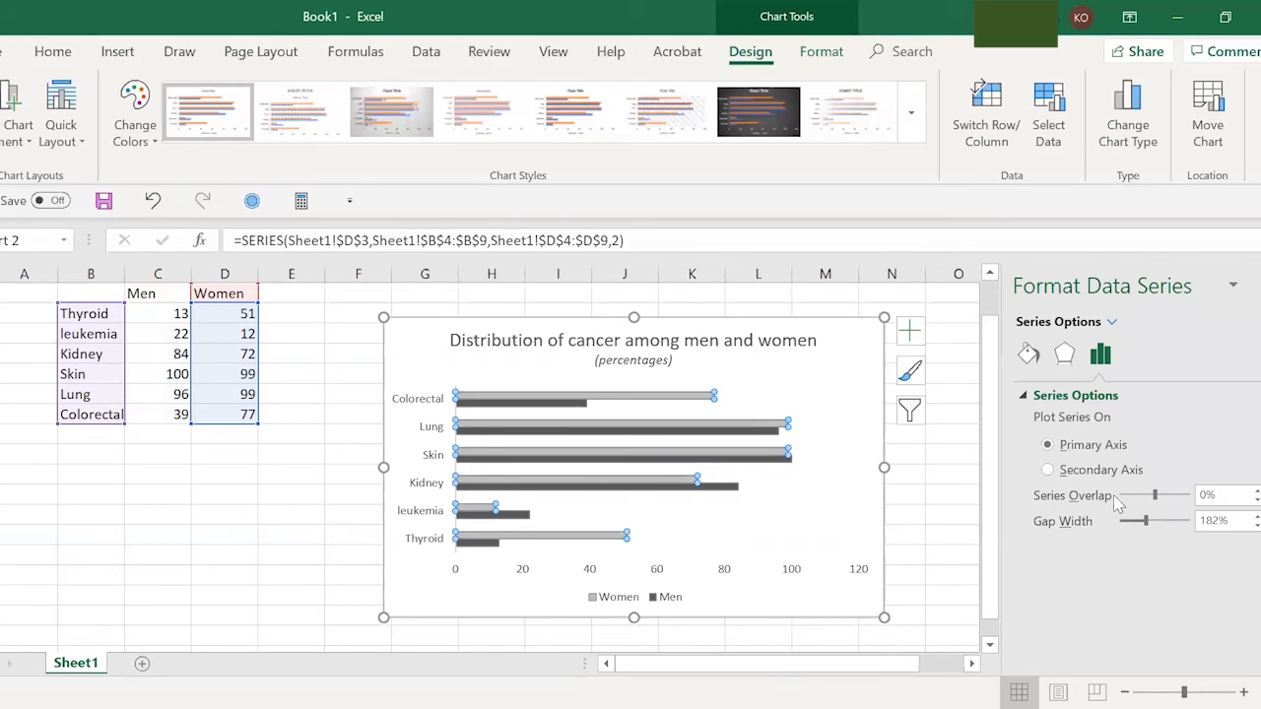
left_click(1028, 356)
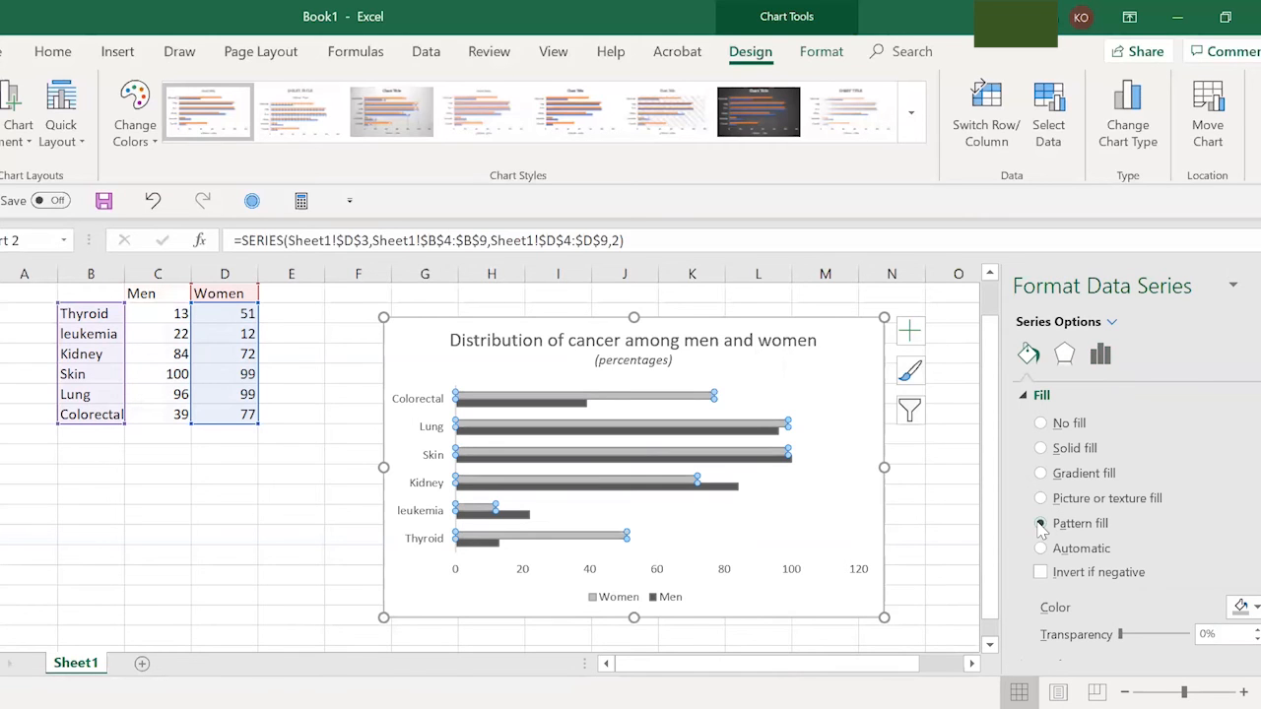
left_click(1041, 524)
scroll(1239, 450, "down", 3)
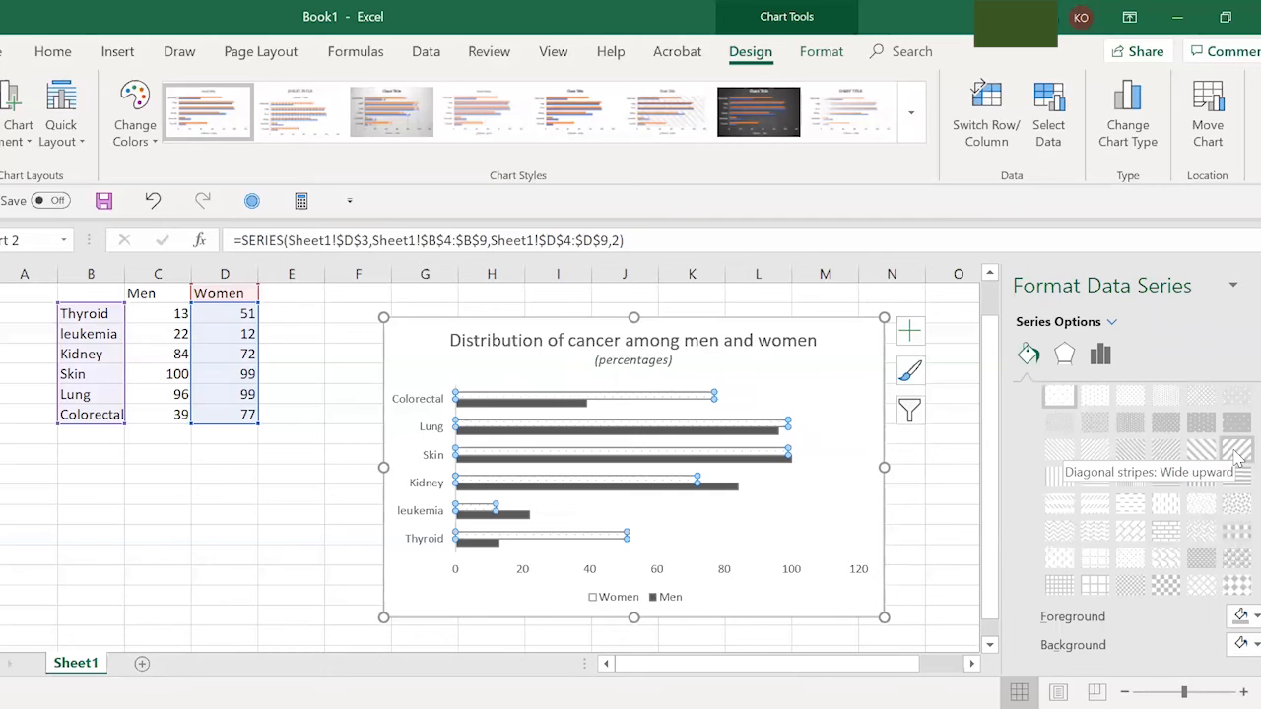
left_click(1235, 451)
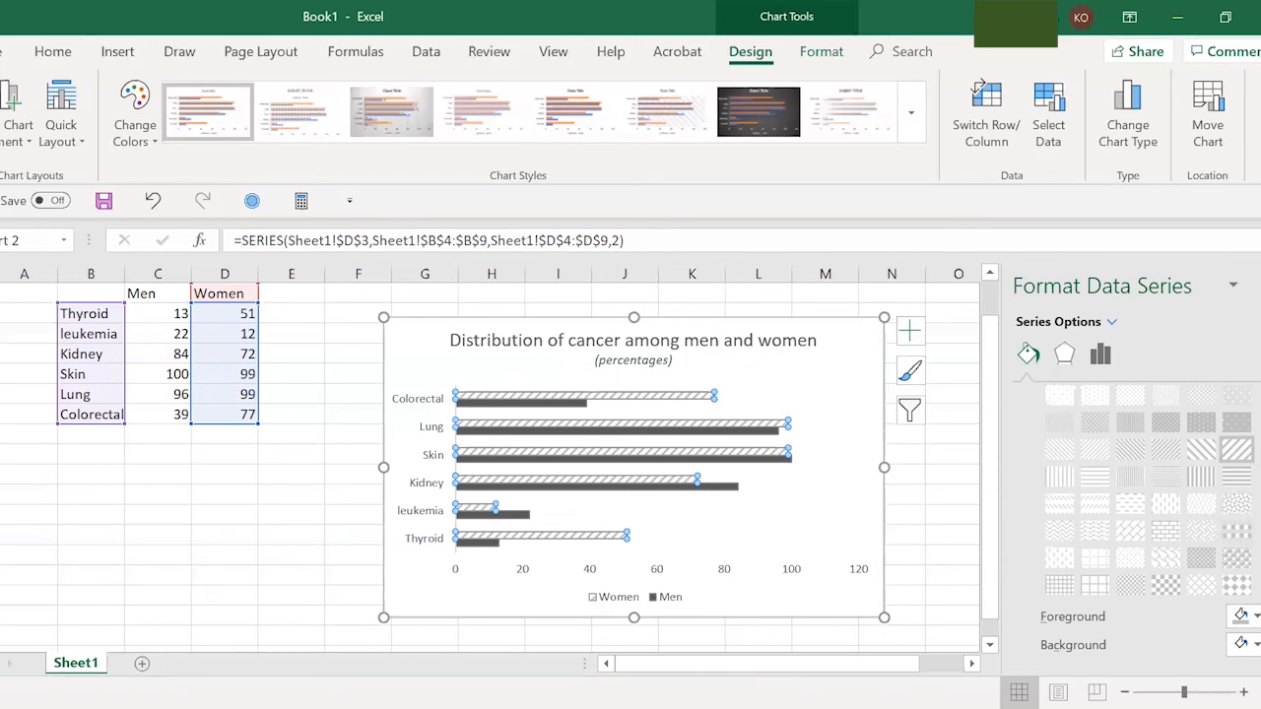
scroll(1142, 512, "down", 1)
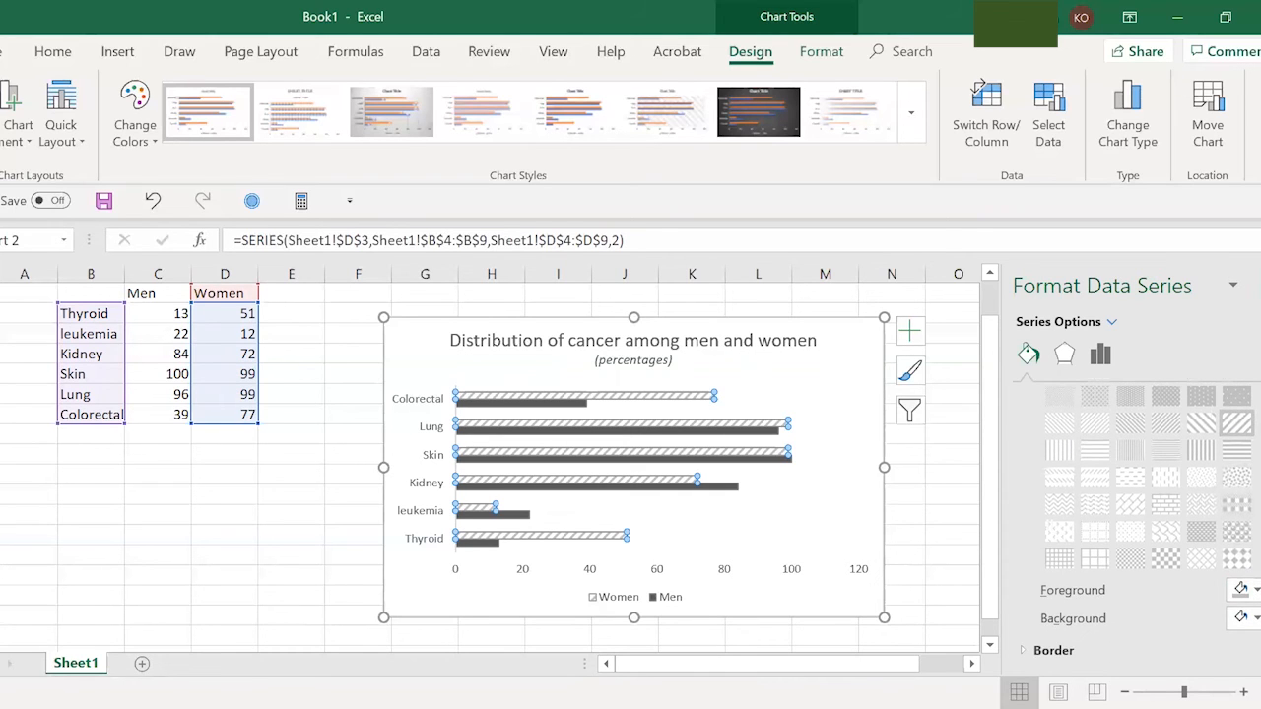
left_click(1258, 285)
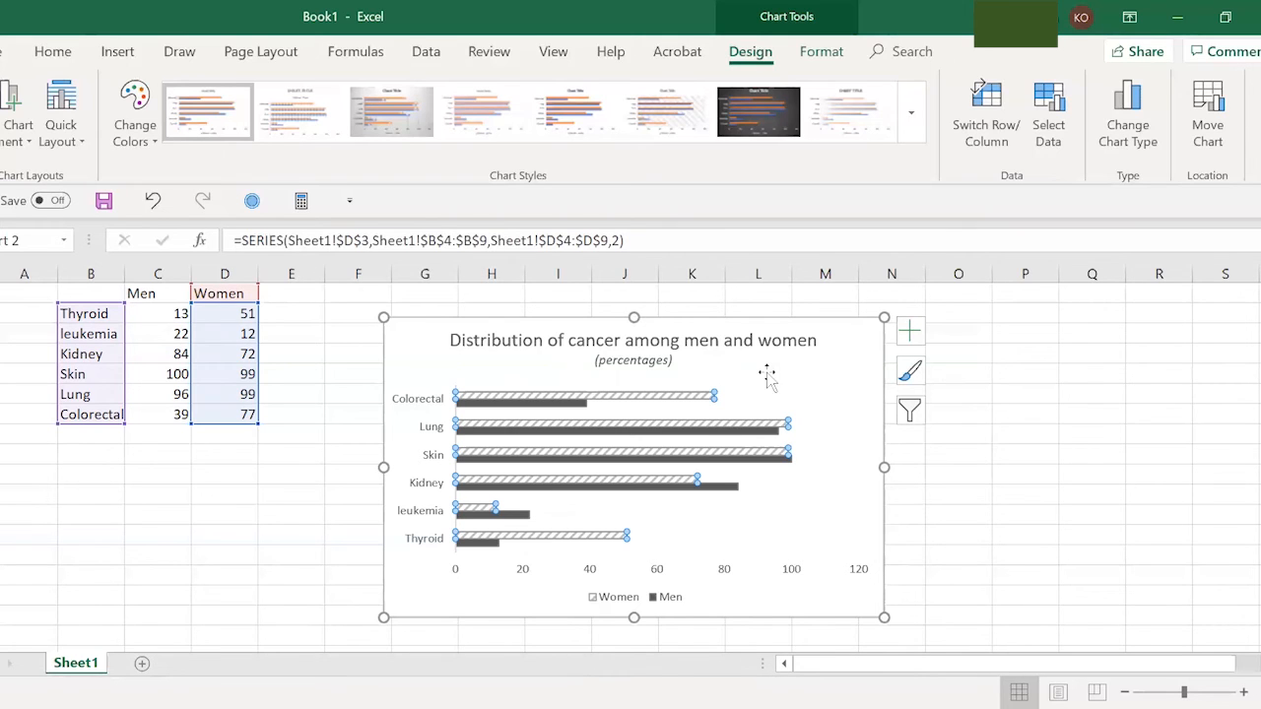
left_click(823, 398)
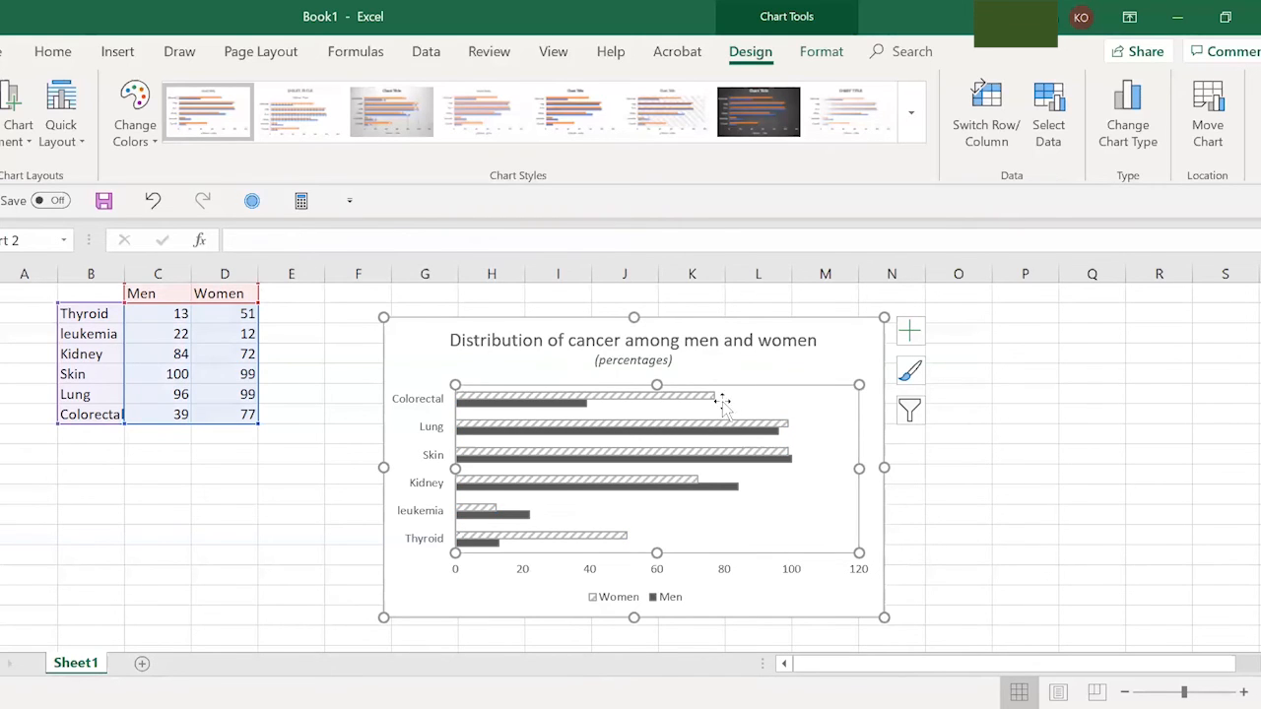
- Add data labels to the Women series bars
mouse_move(717, 400)
left_click(786, 427)
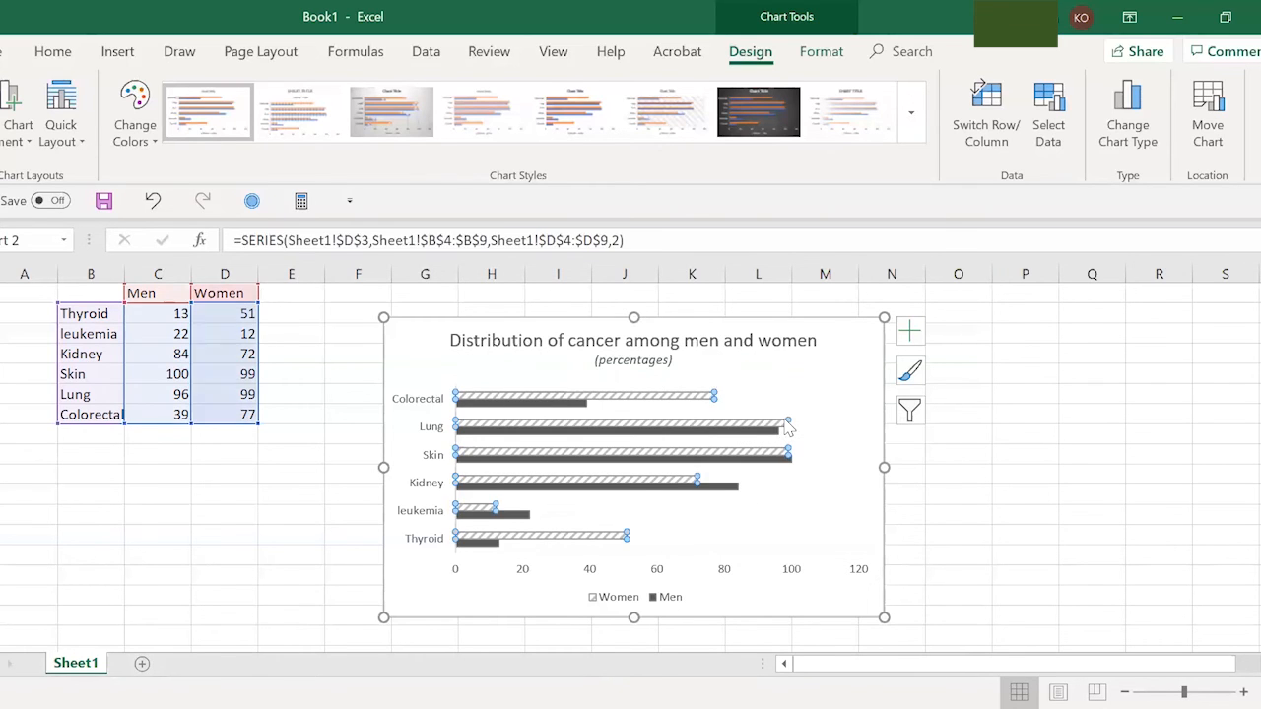
right_click(786, 427)
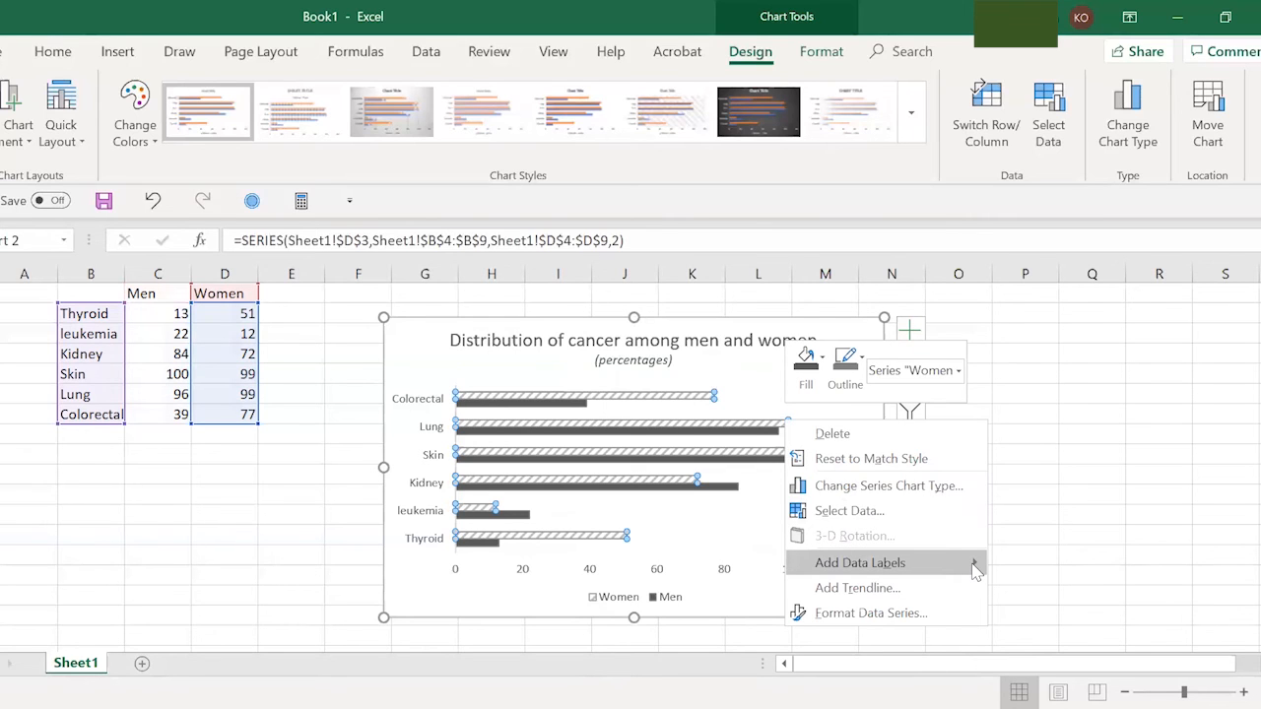
mouse_move(978, 565)
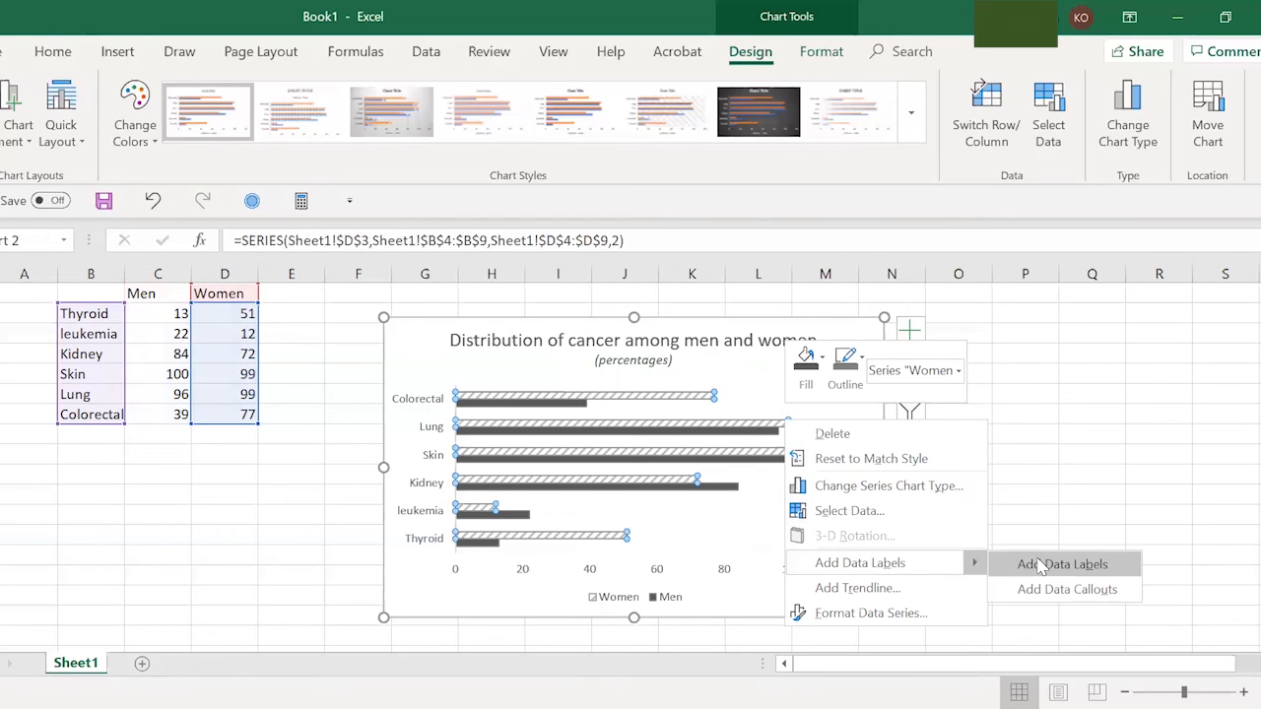
left_click(1040, 566)
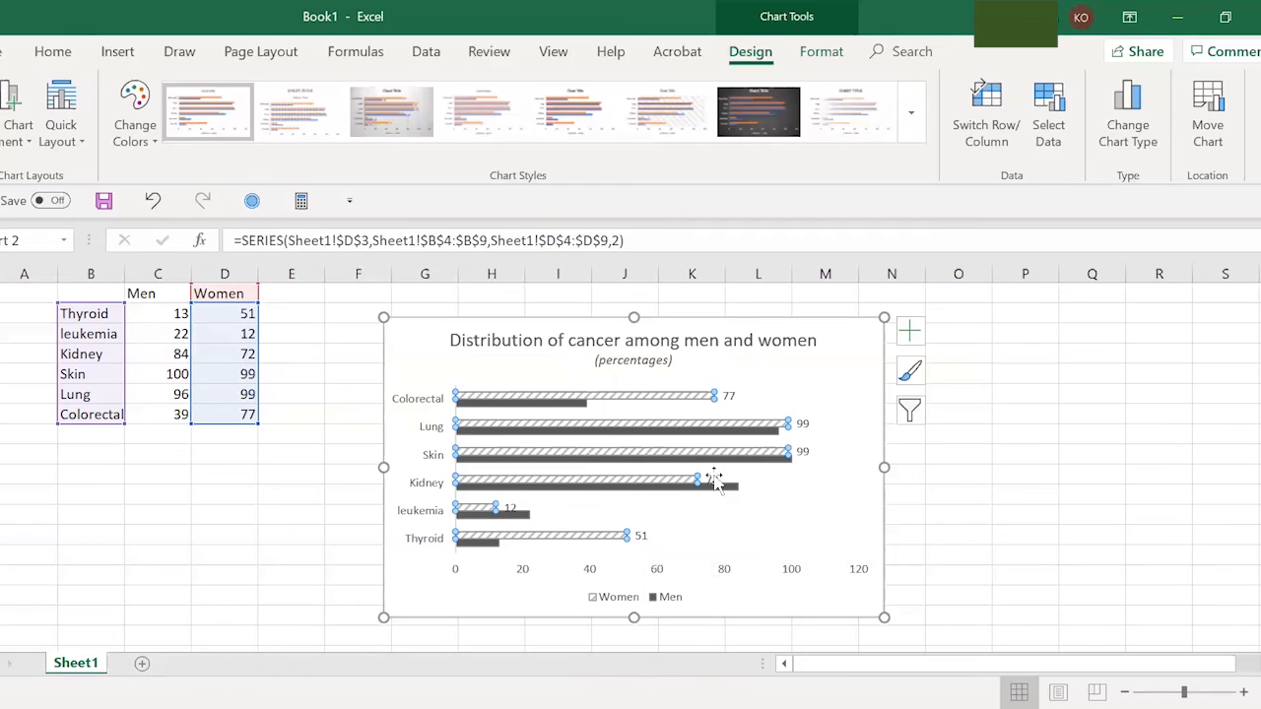
- Add data labels to the Men series bars
left_click(579, 403)
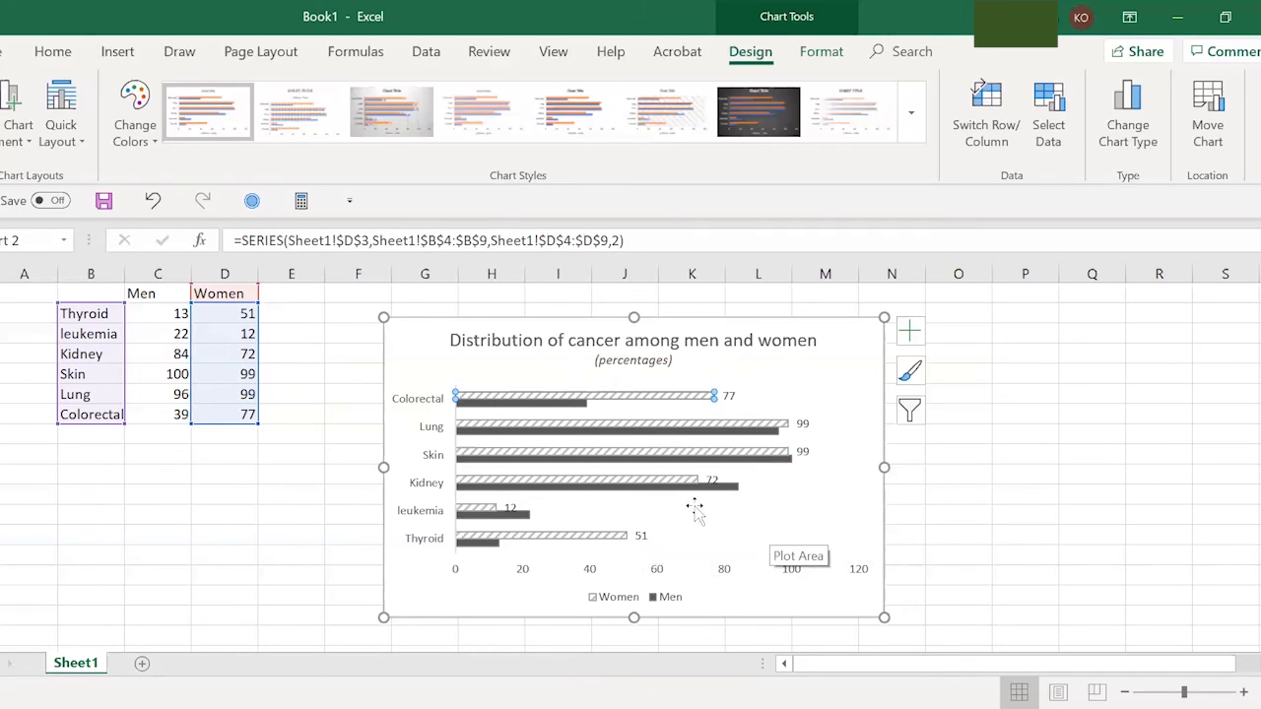
left_click(734, 493)
right_click(734, 493)
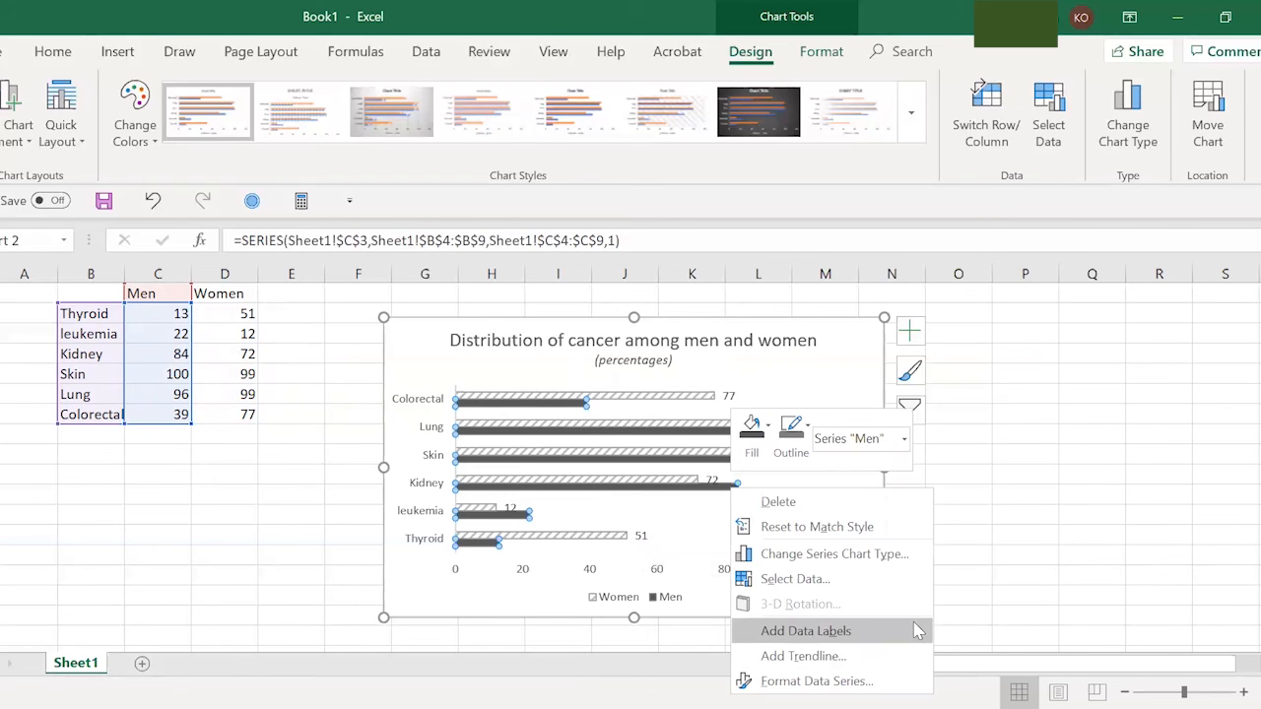
mouse_move(917, 631)
left_click(1006, 633)
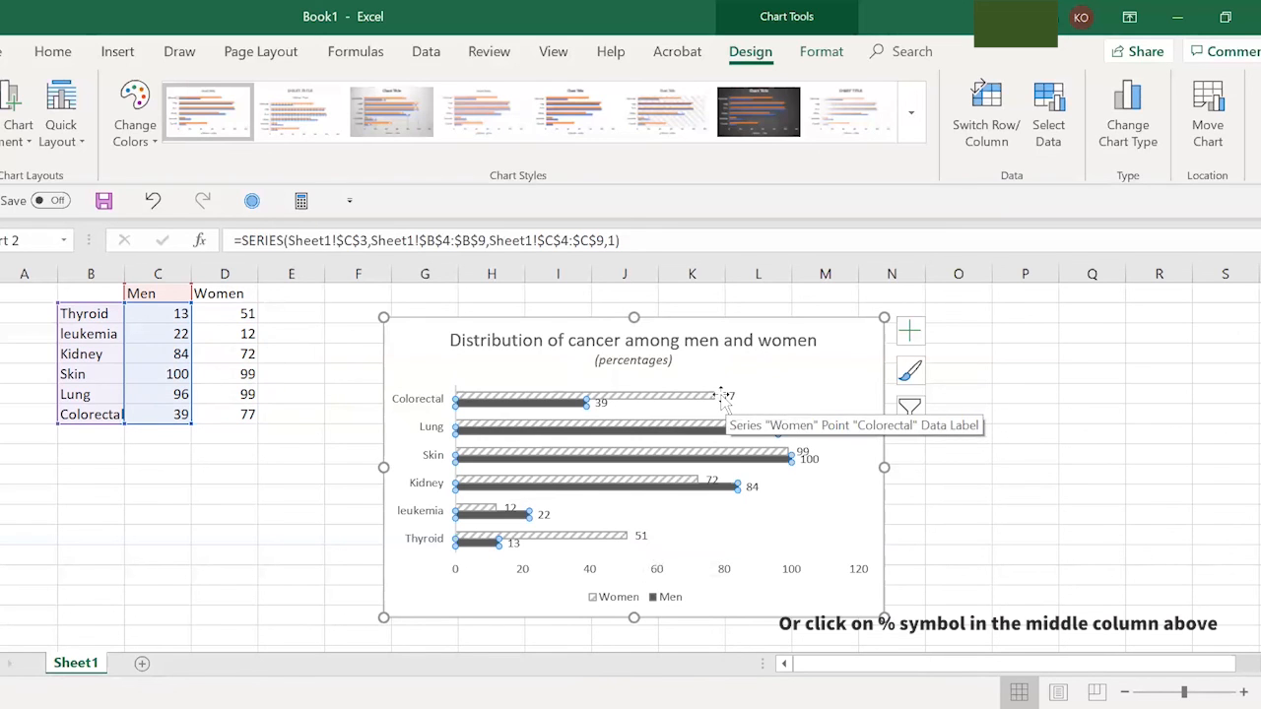
- Try adding a percent sign to the Women value for Colorectal, entering it as 77%
left_click(244, 415)
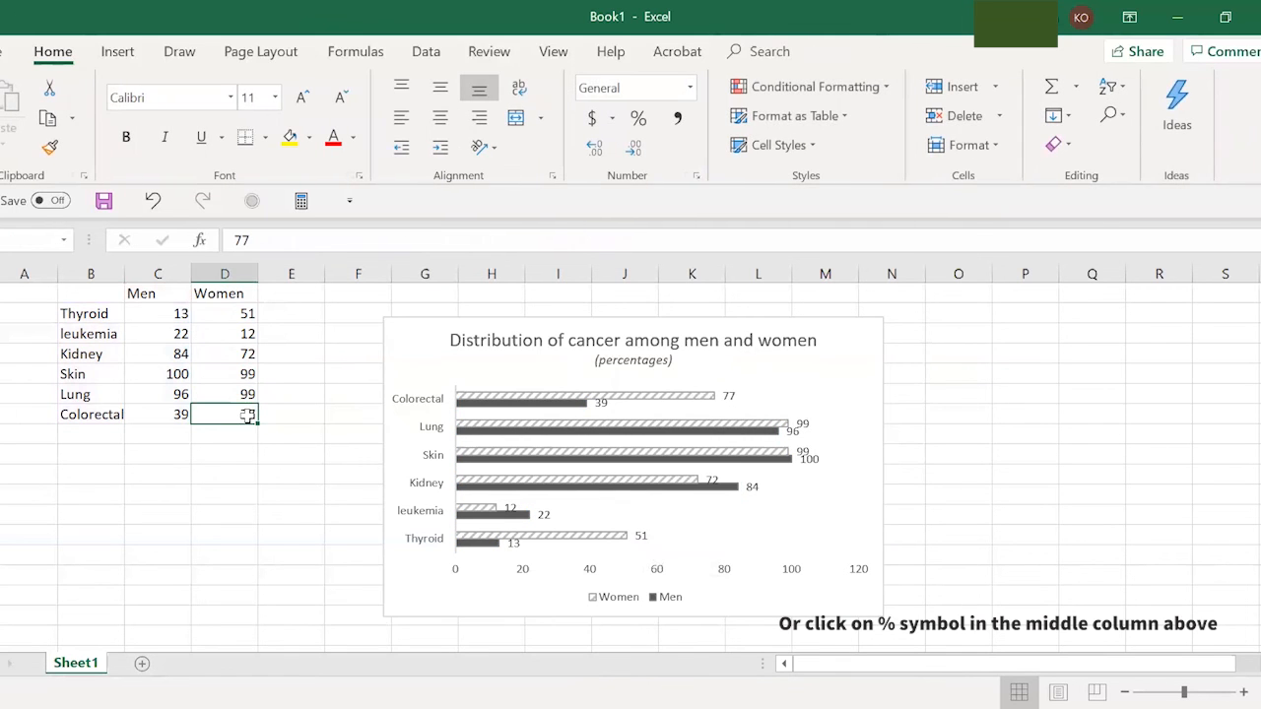
type("%")
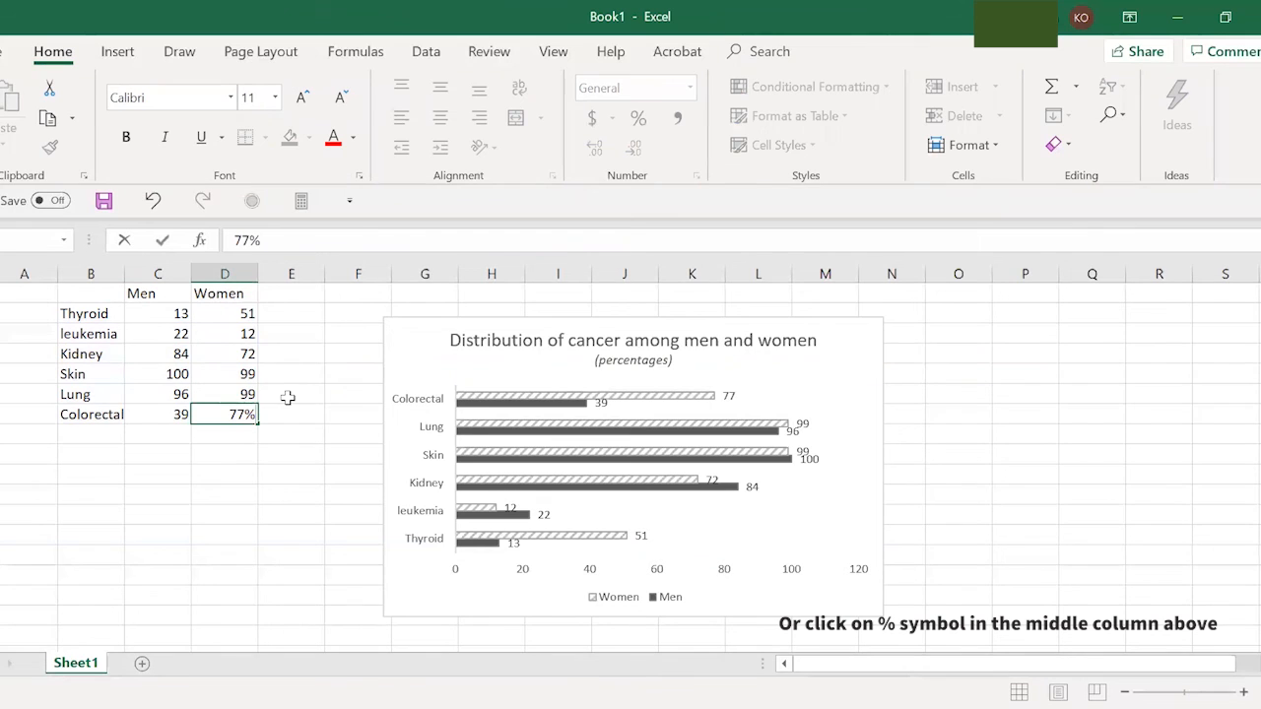
left_click(233, 443)
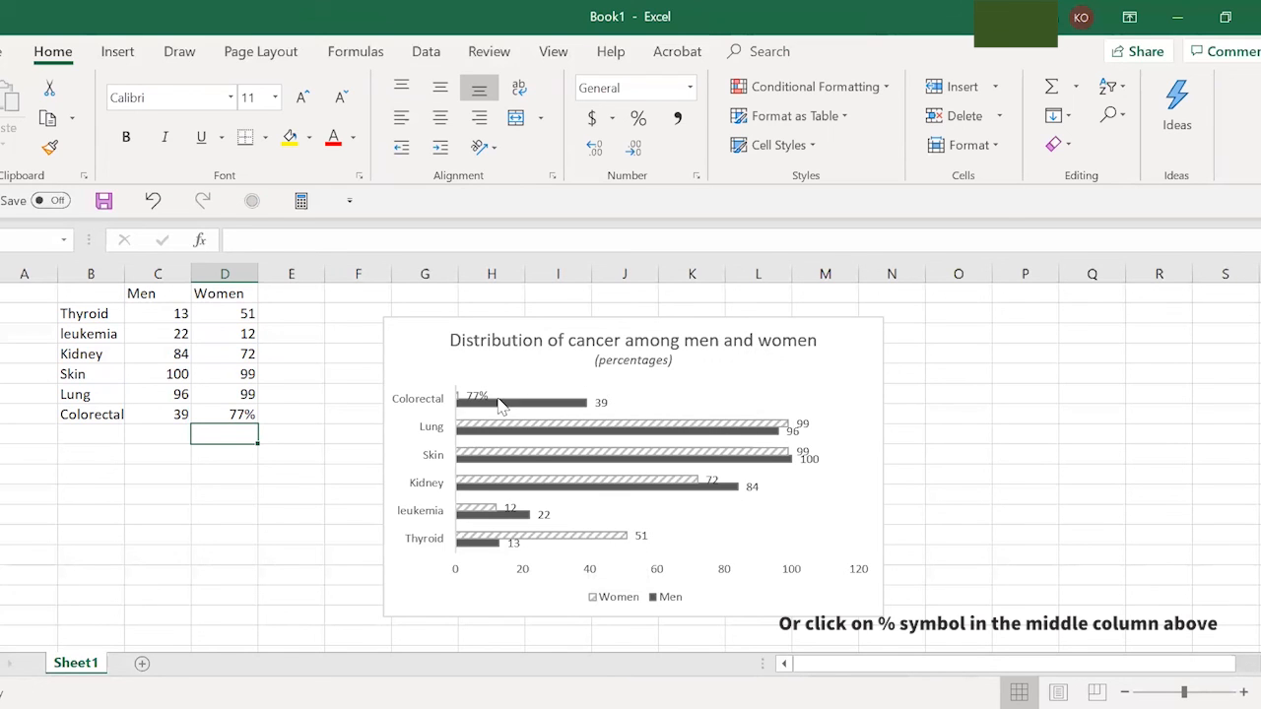
- Remove the percent sign from the Women value for Colorectal, entering it as 77
double_click(246, 413)
key("BackSpace")
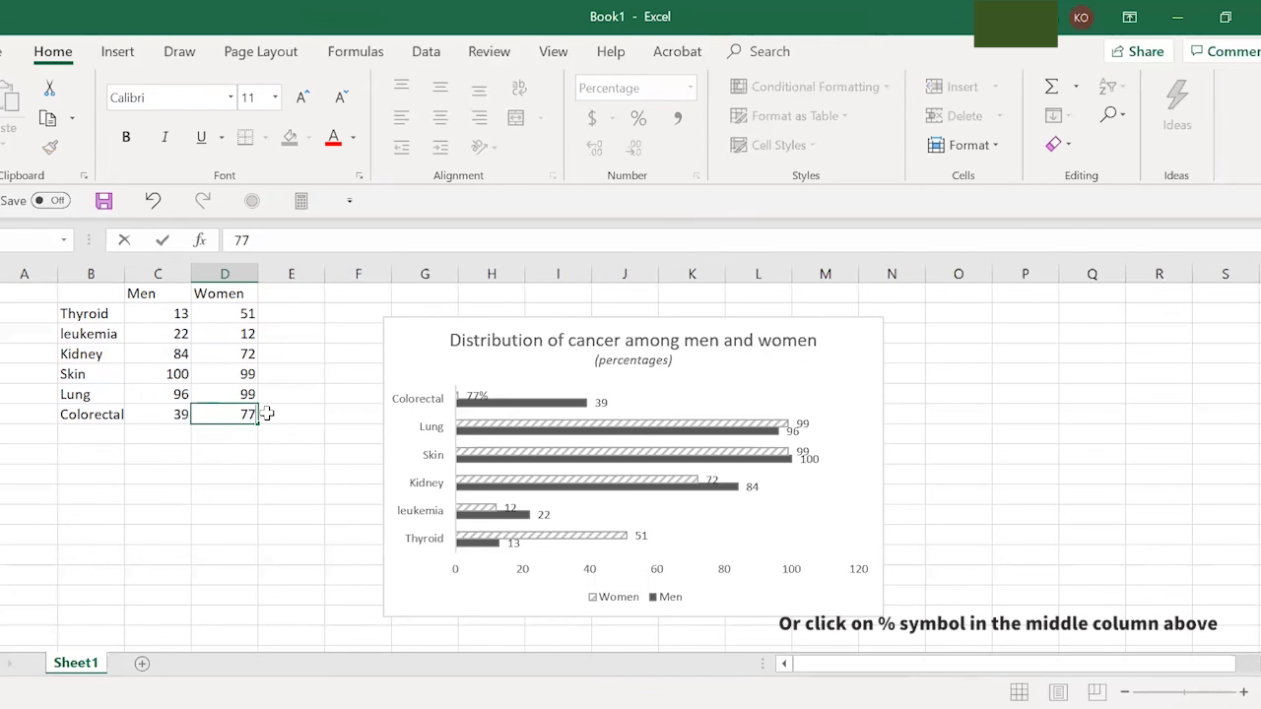
left_click(243, 438)
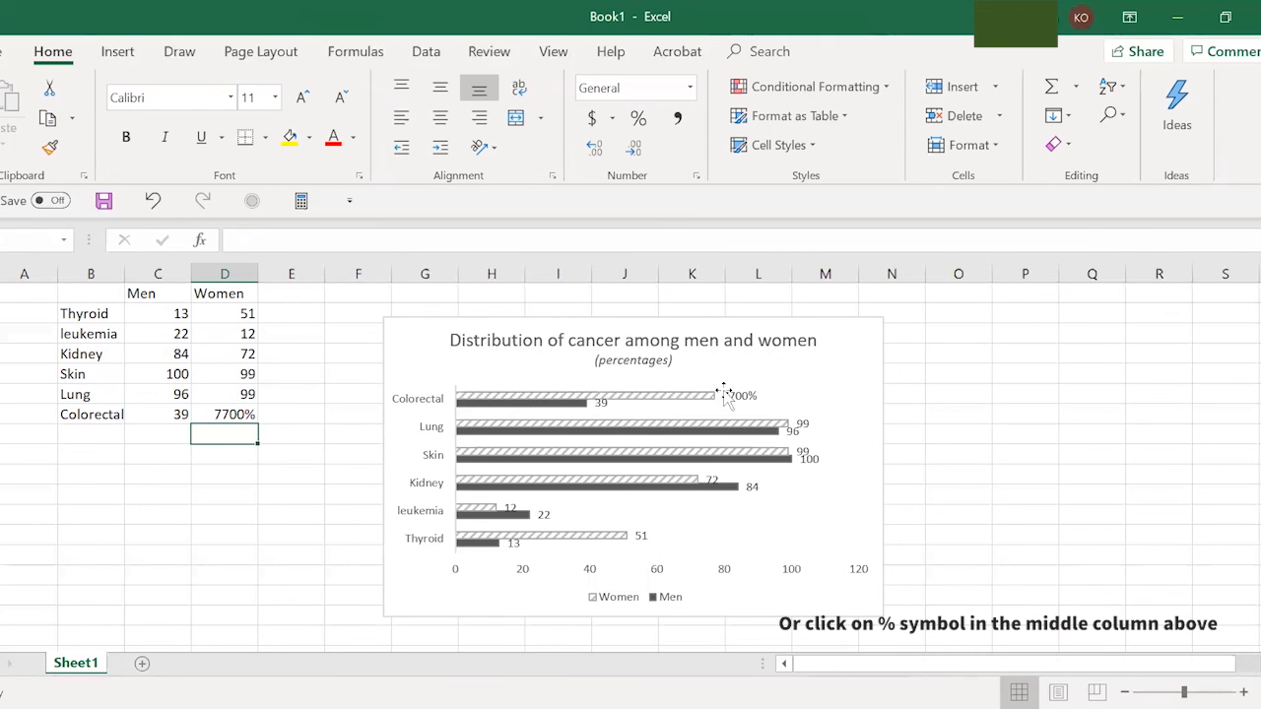
- Copy the cell format of the Women value for Lung onto the Colorectal value below it with Format Painter
left_click(236, 394)
left_click(51, 147)
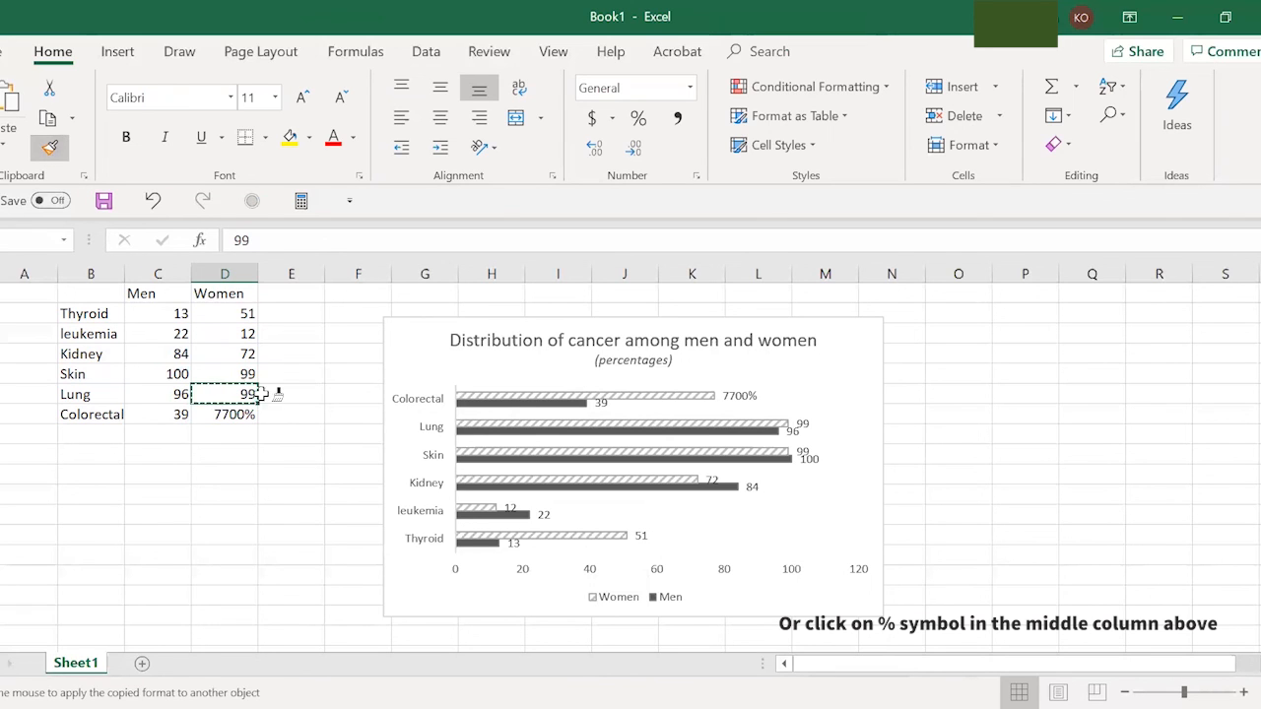
left_click(236, 414)
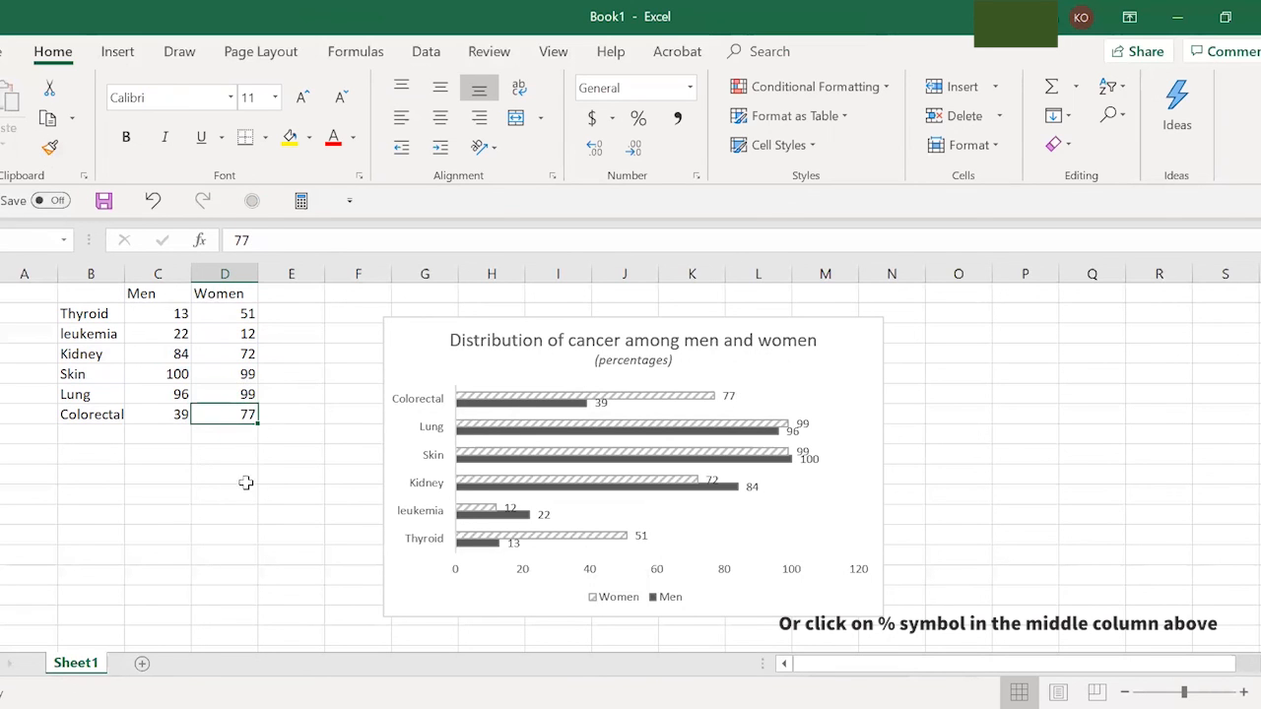
left_click(226, 452)
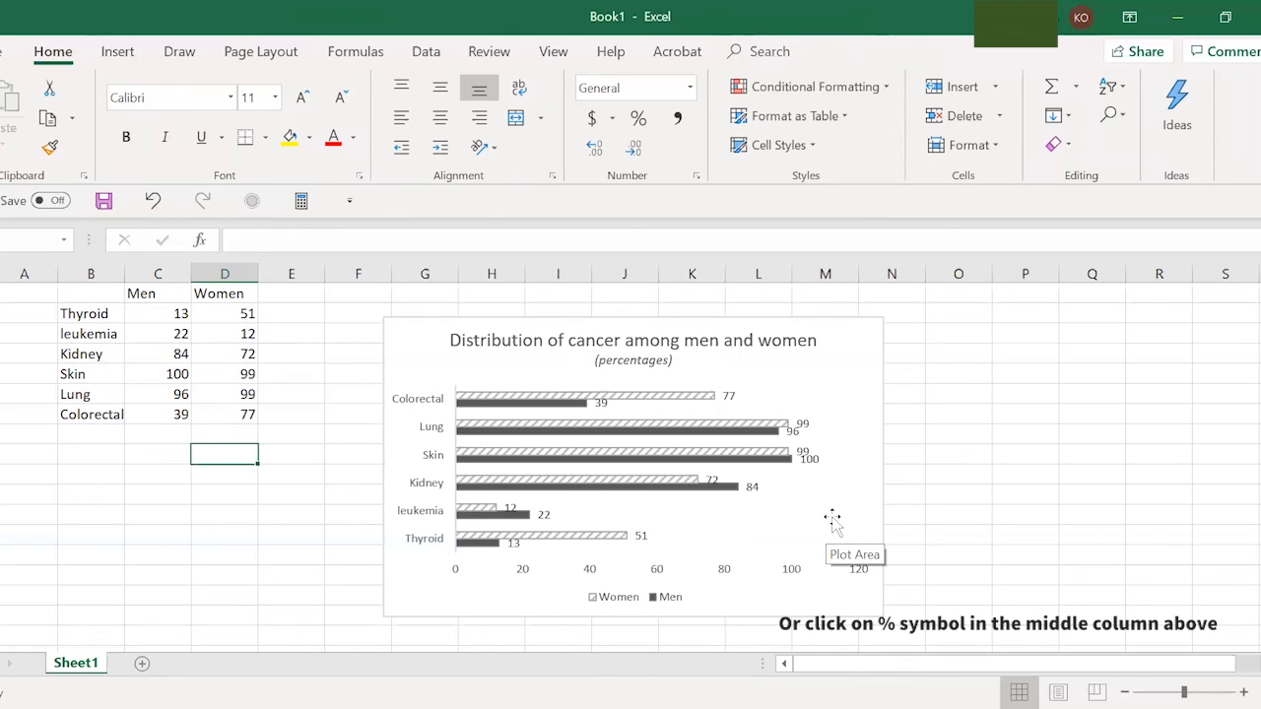
left_click(921, 45)
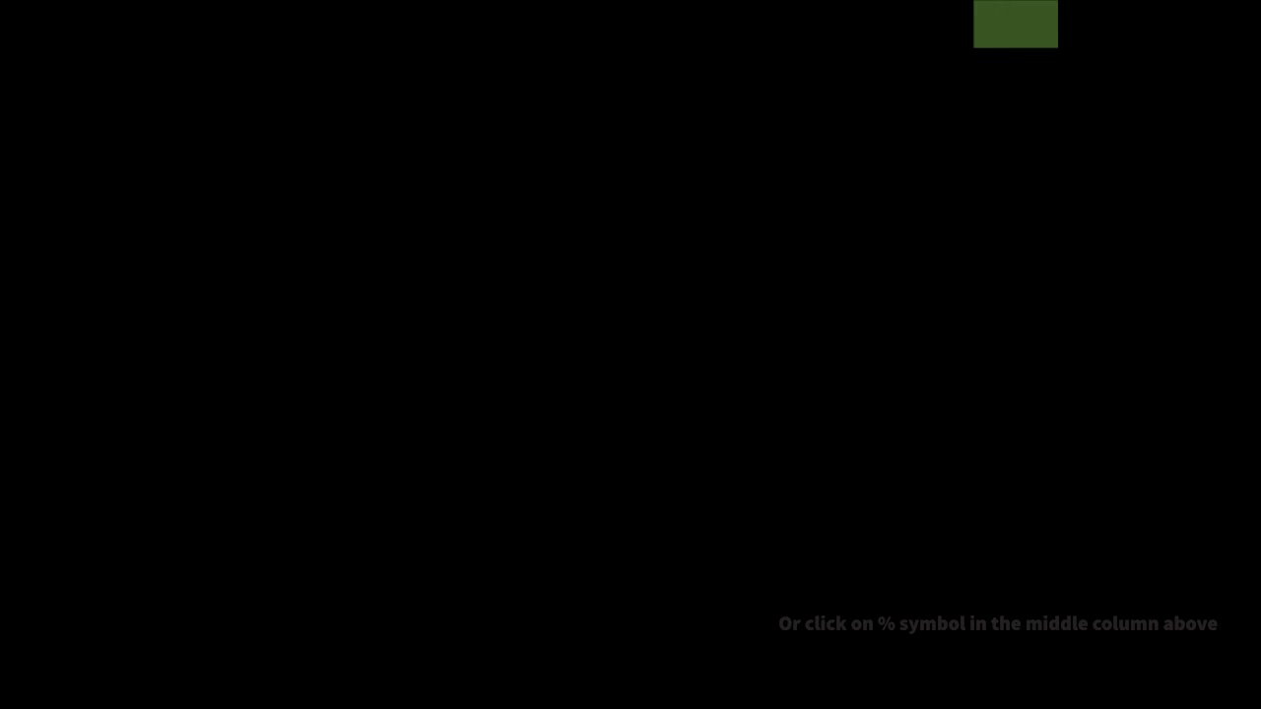